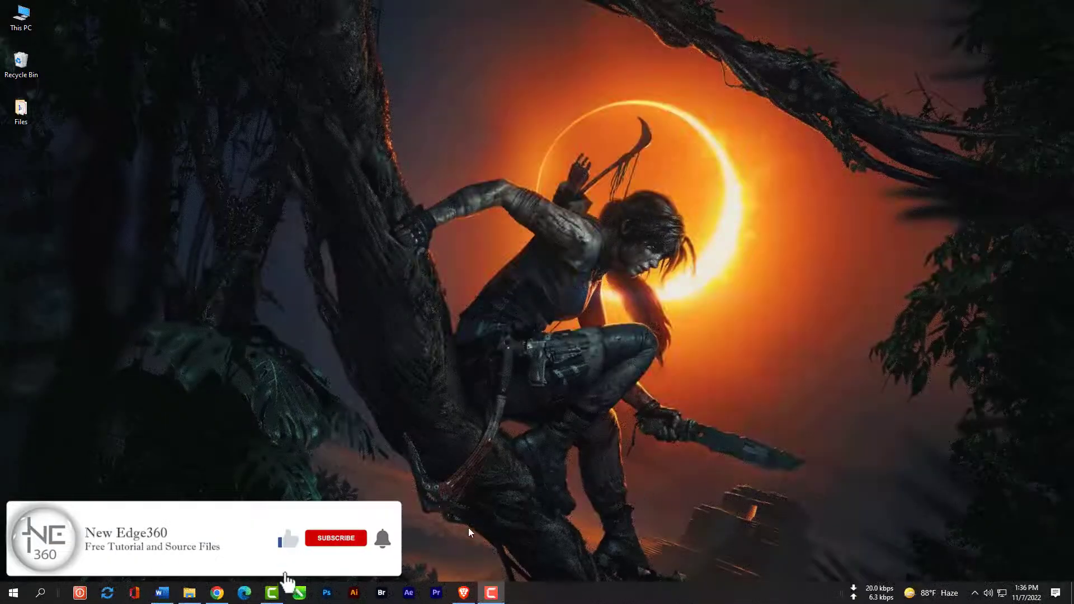
- Launch Adobe Premiere Pro 2023 from the Windows taskbar
left_click(437, 595)
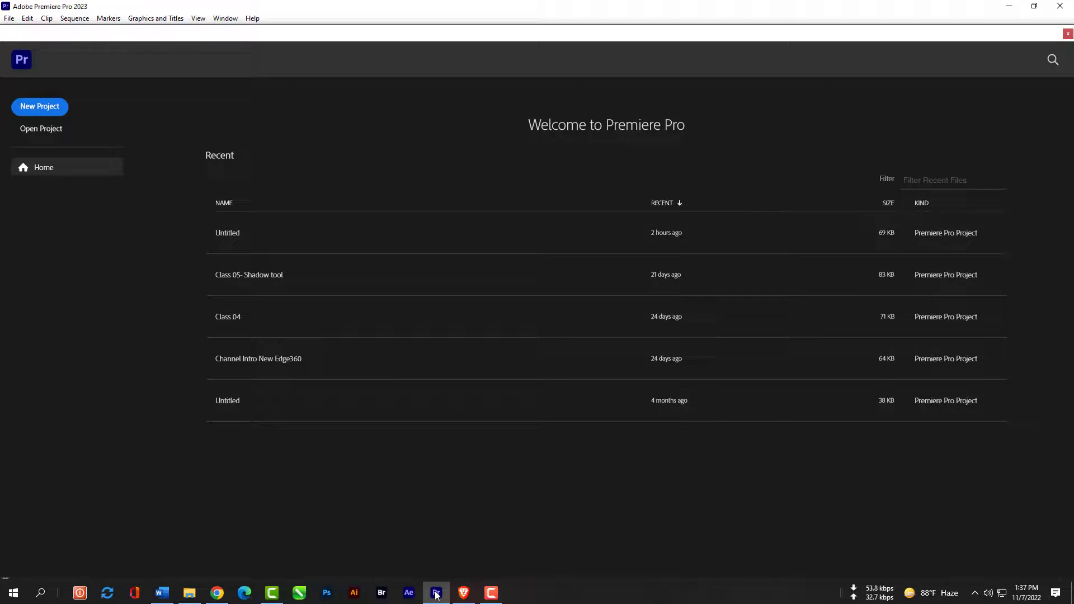
- Bring up the new-project Import screen in place of the Welcome home screen
mouse_move(437, 594)
- Start a new project and name it Class 01
left_click(59, 107)
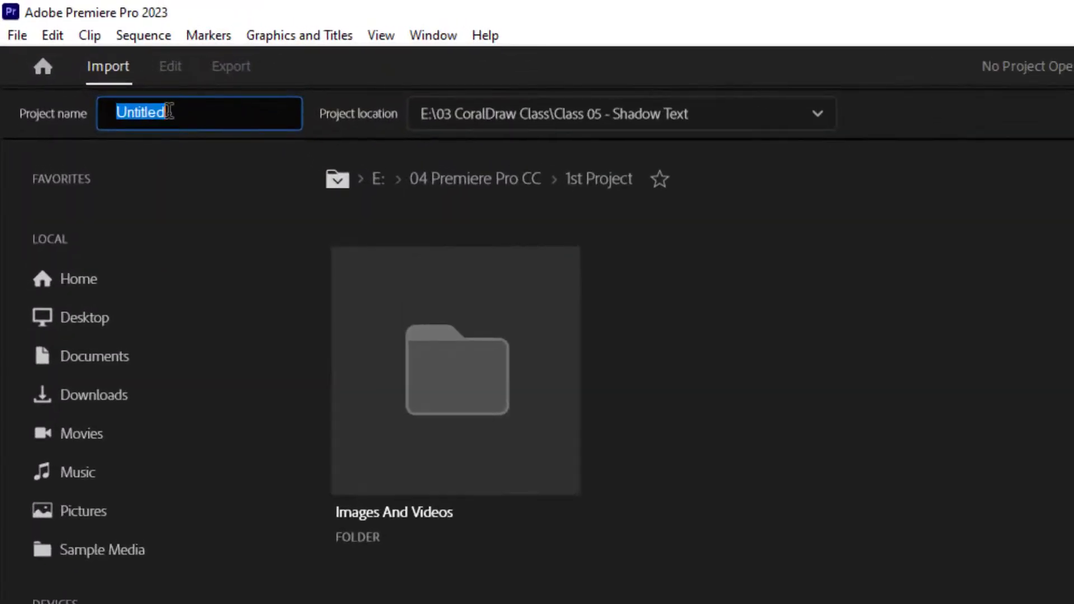
type("Class 01")
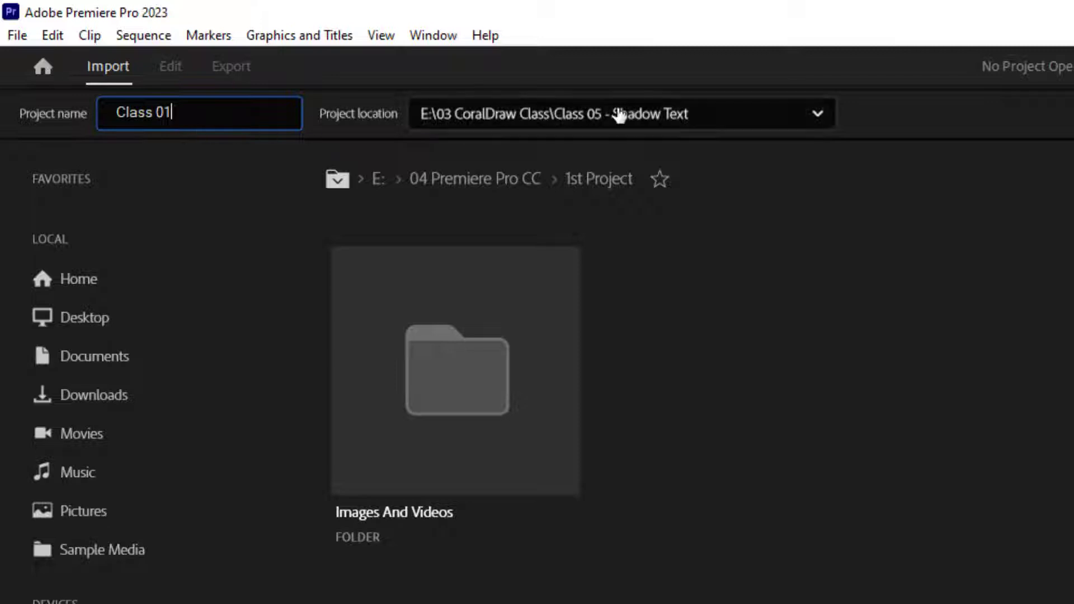
- Choose a custom project location and browse to E:\04 Premiere Pro CC
left_click(818, 117)
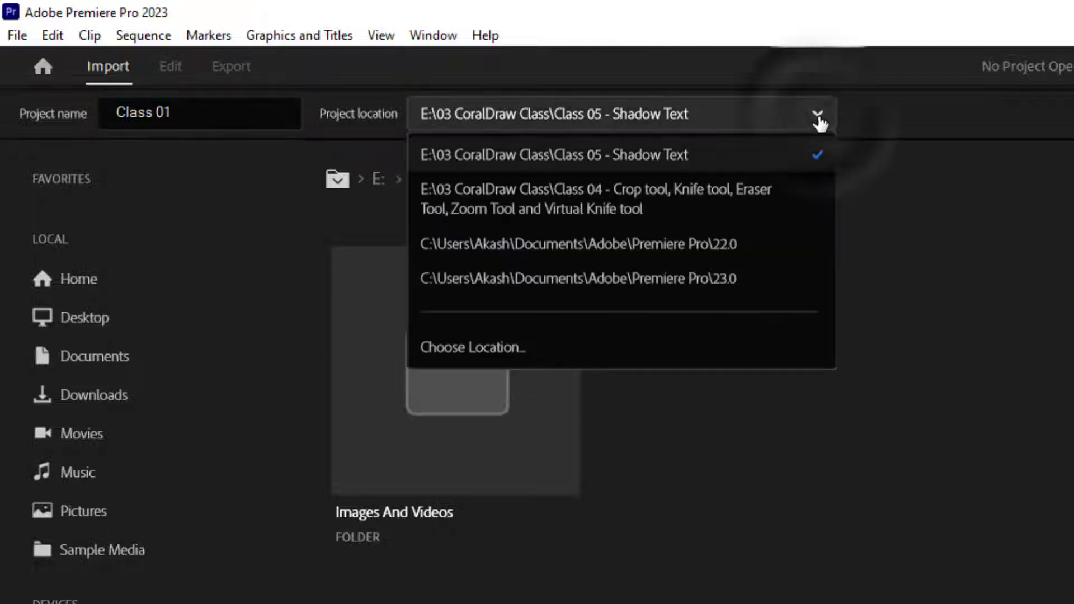
left_click(551, 262)
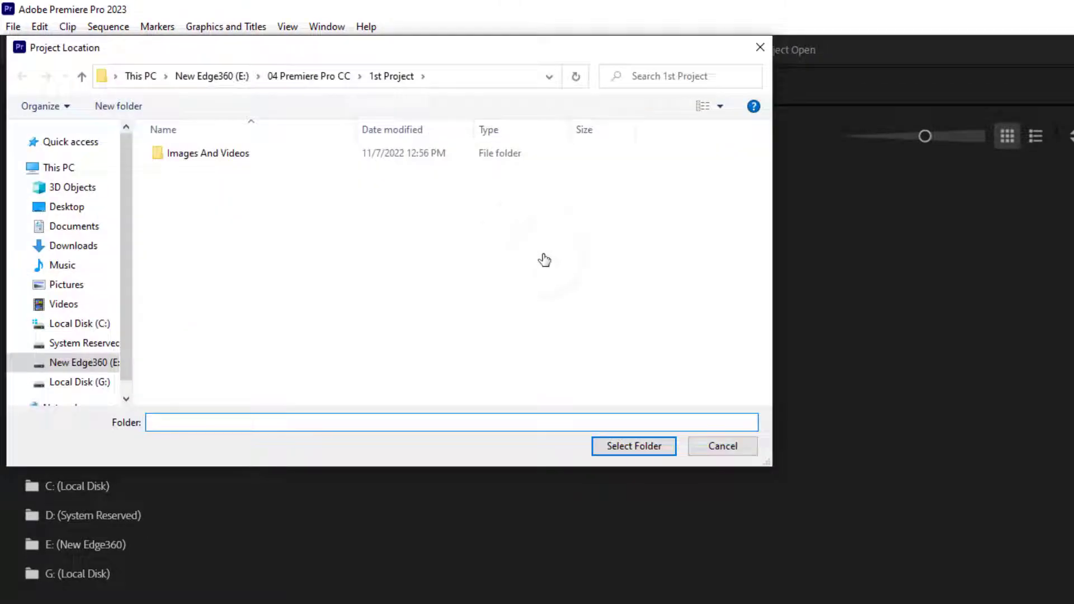
left_click(106, 362)
double_click(449, 193)
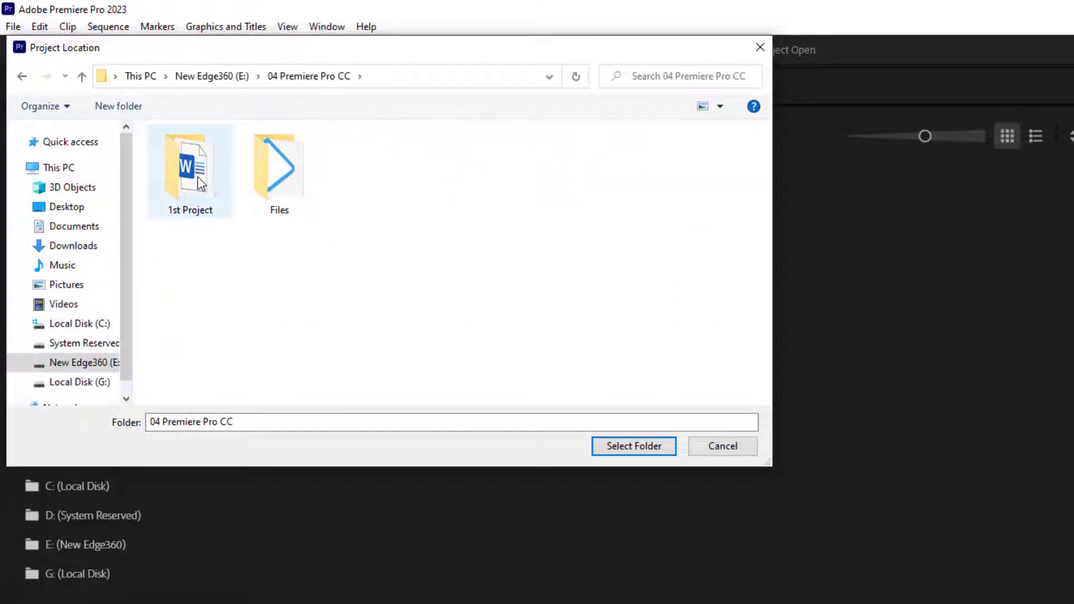
- Create a new folder named Saved Project there and open it
mouse_move(197, 177)
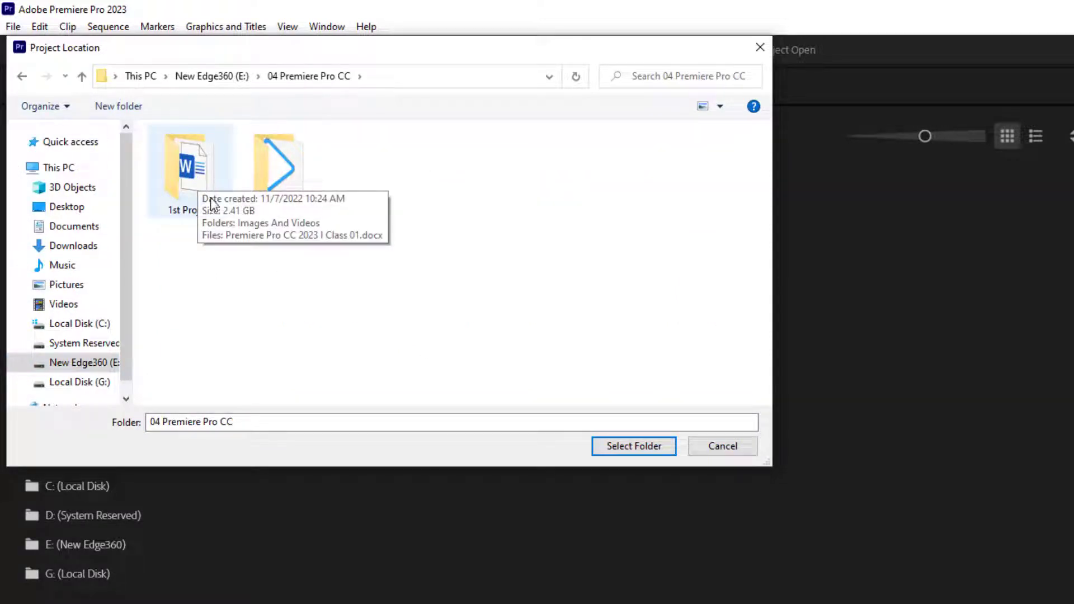
right_click(250, 271)
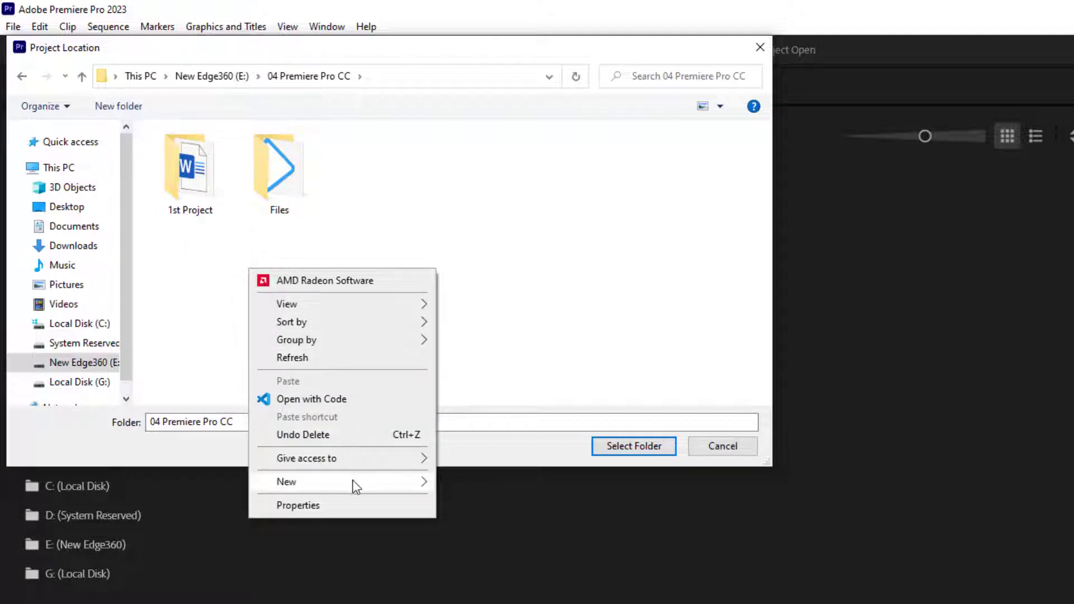
mouse_move(358, 485)
left_click(463, 483)
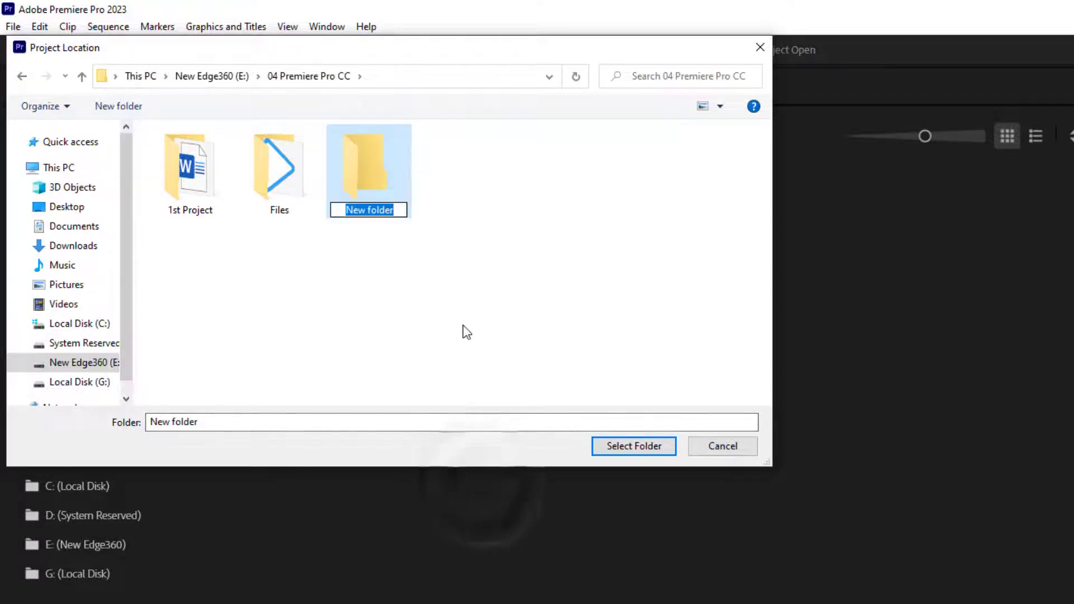
type("Saved")
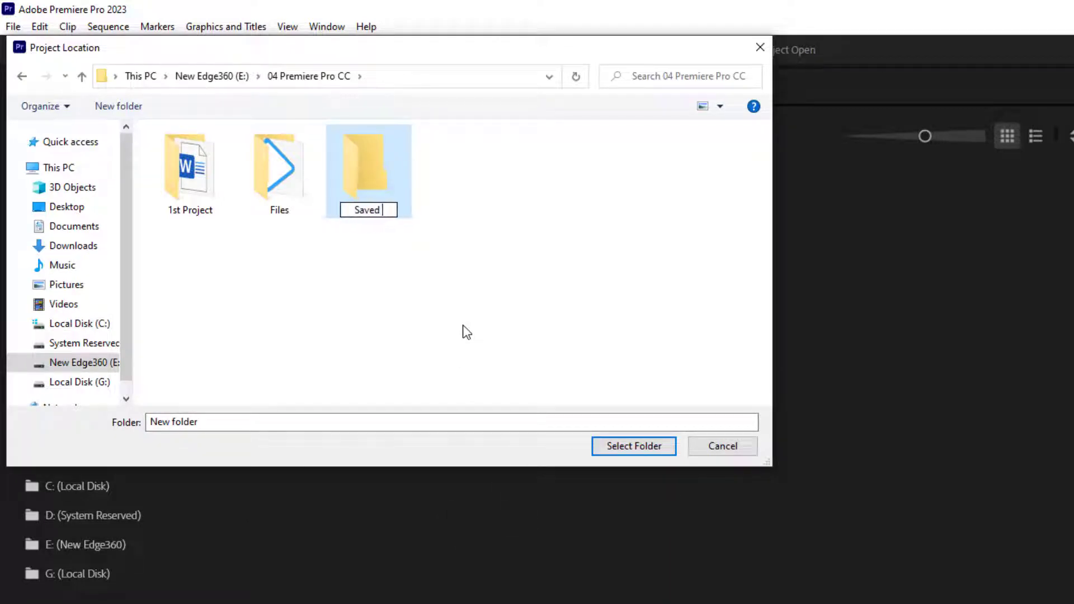
type(" Project")
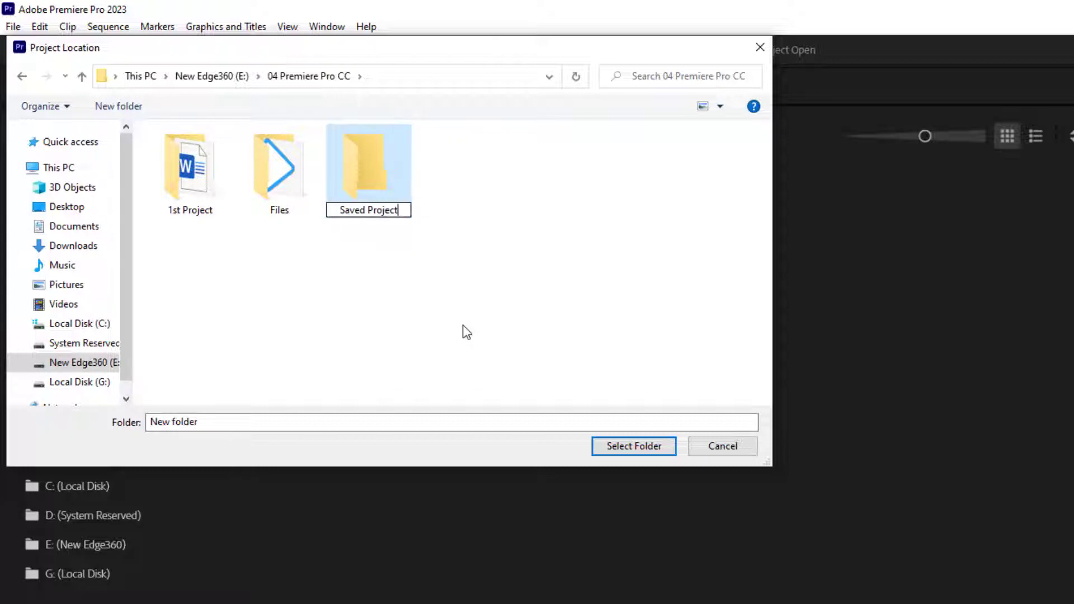
key("Return")
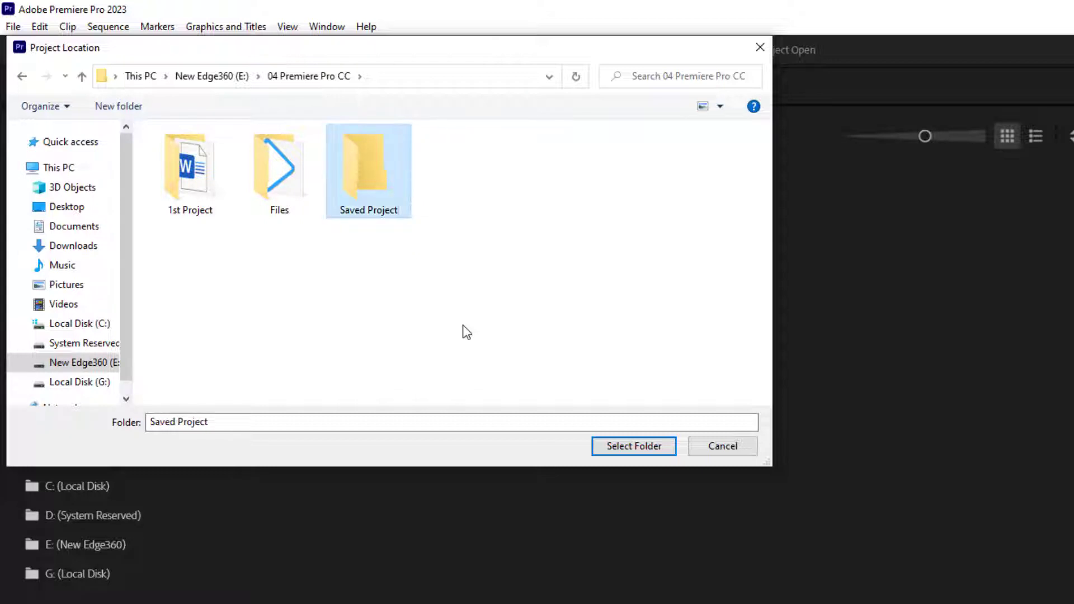
key("Return")
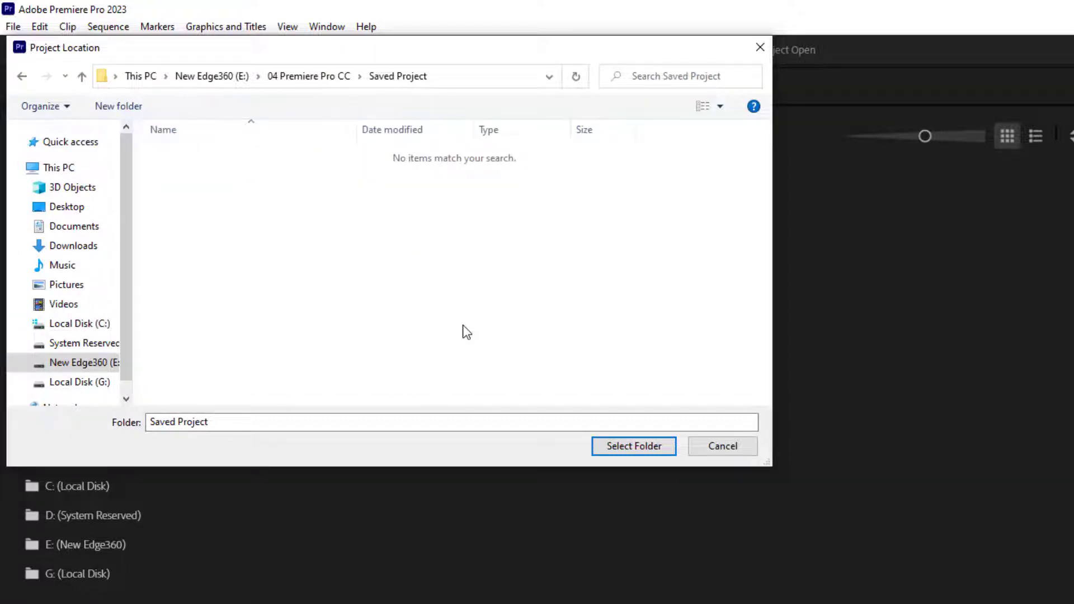
- Use Saved Project as the location, then browse to E:\04 Premiere Pro CC\1st Project\Images And Videos
left_click(439, 317)
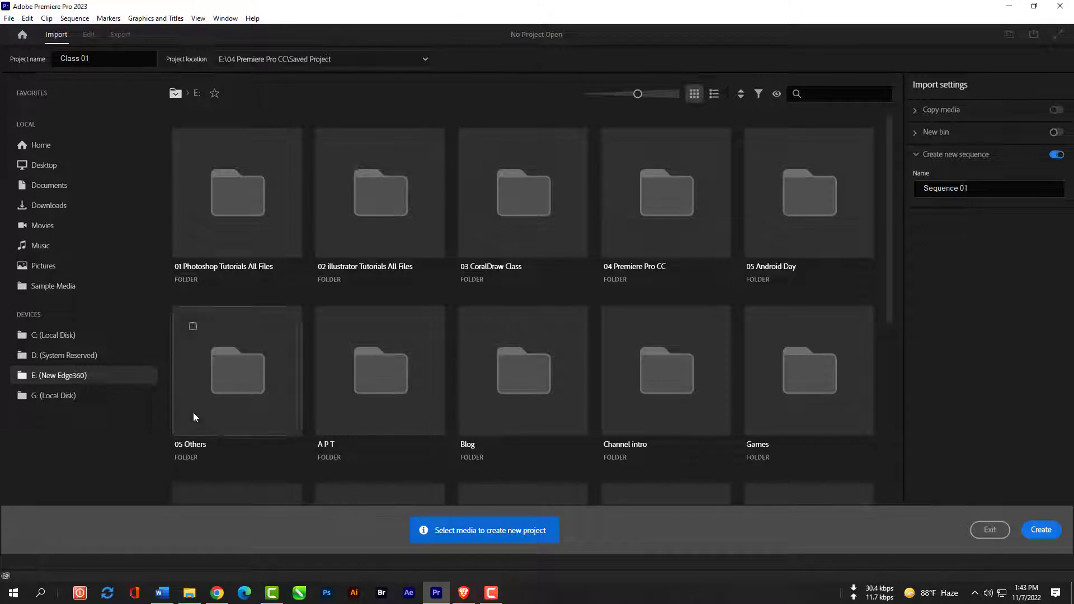
left_click(117, 384)
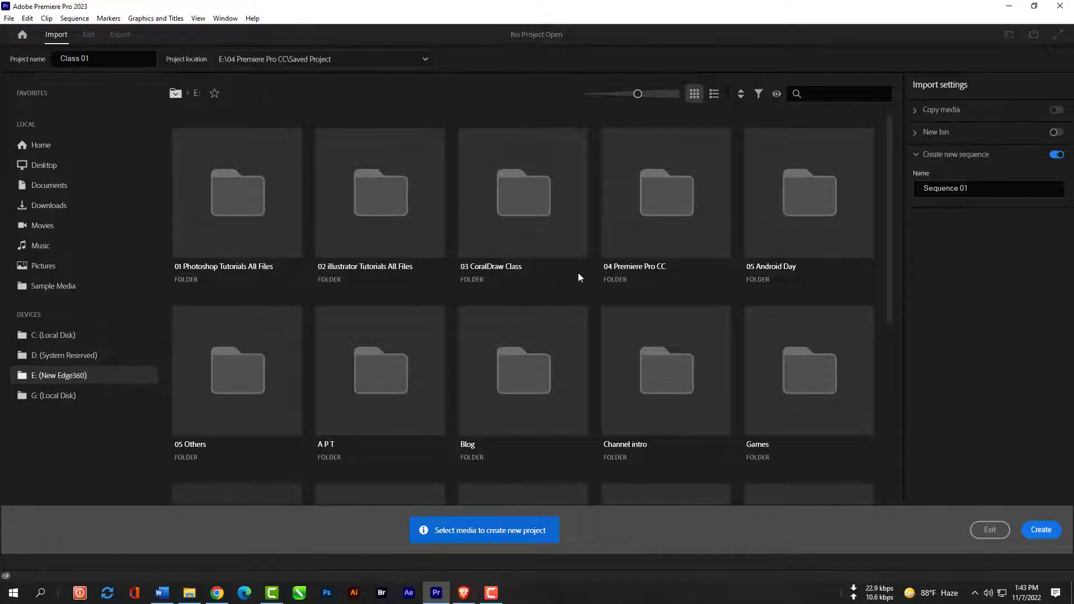
double_click(648, 234)
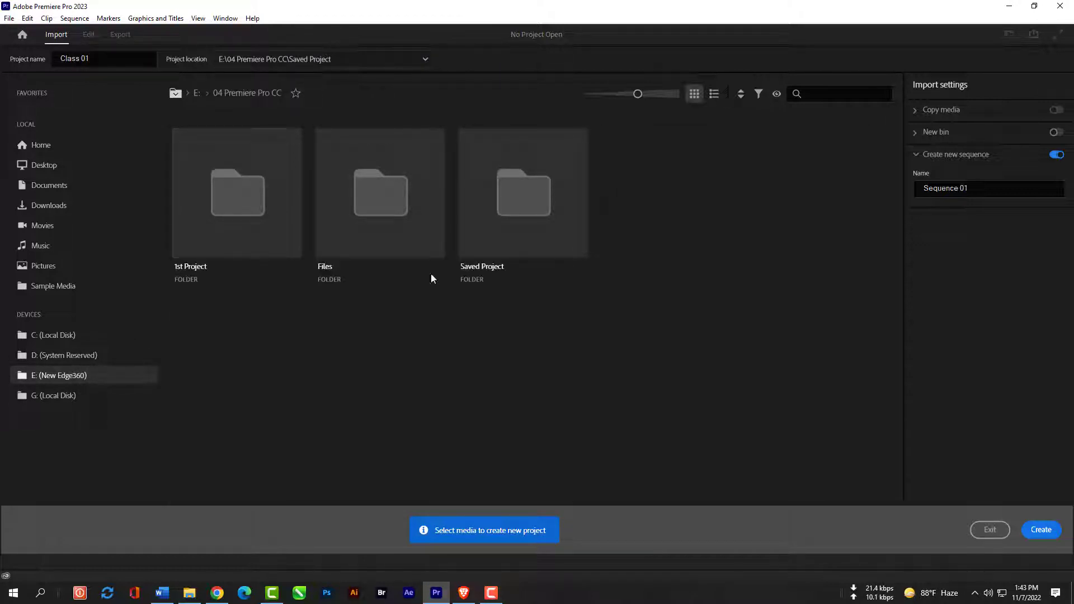
double_click(248, 203)
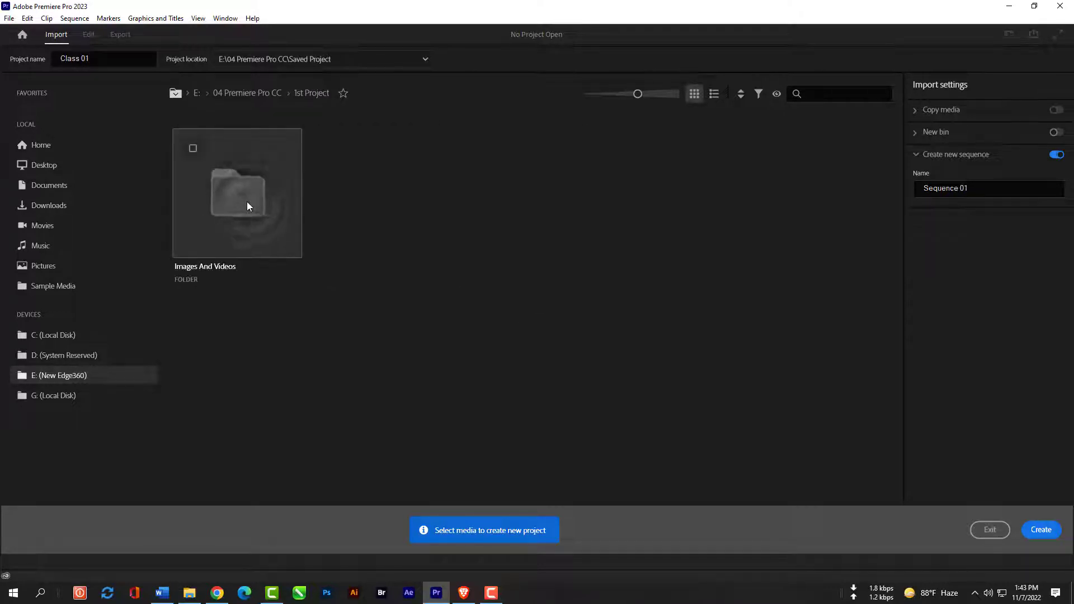
double_click(248, 206)
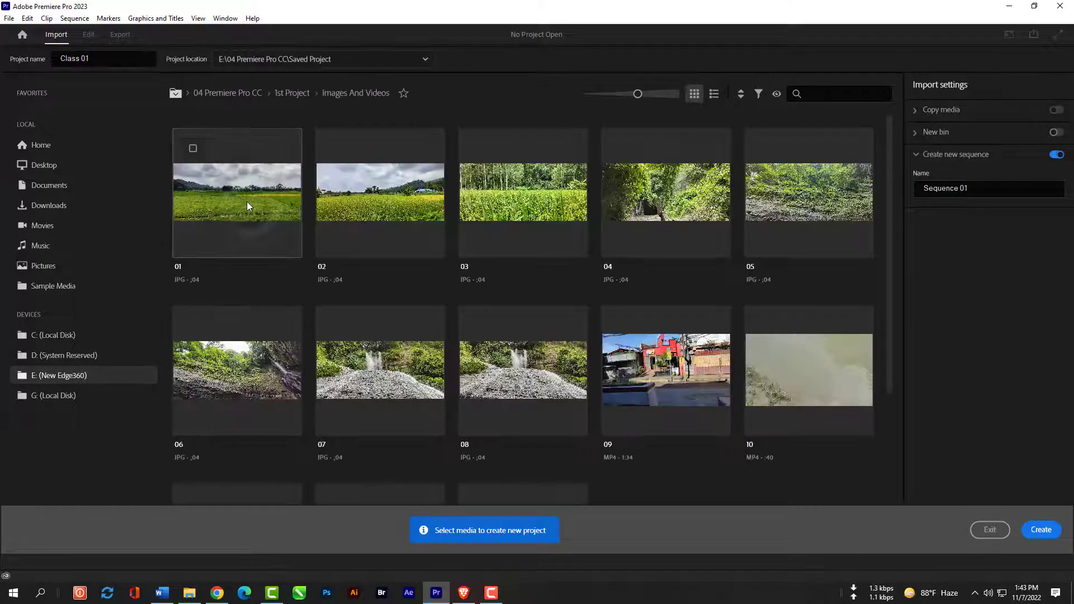
- Tick images 01 through 08 for import
left_click(247, 202)
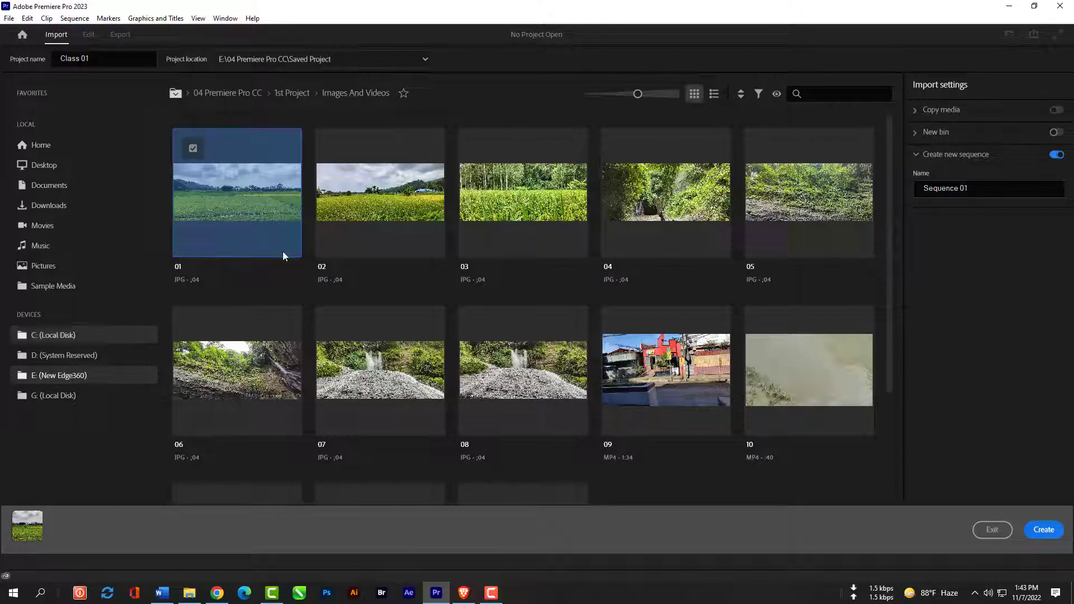
left_click(404, 220)
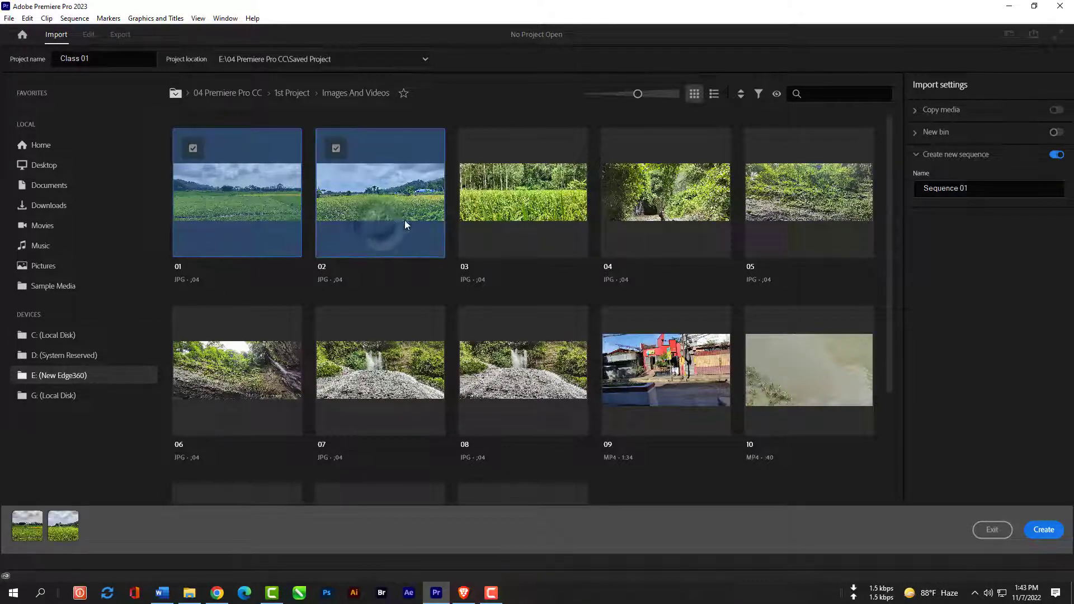
left_click(512, 195)
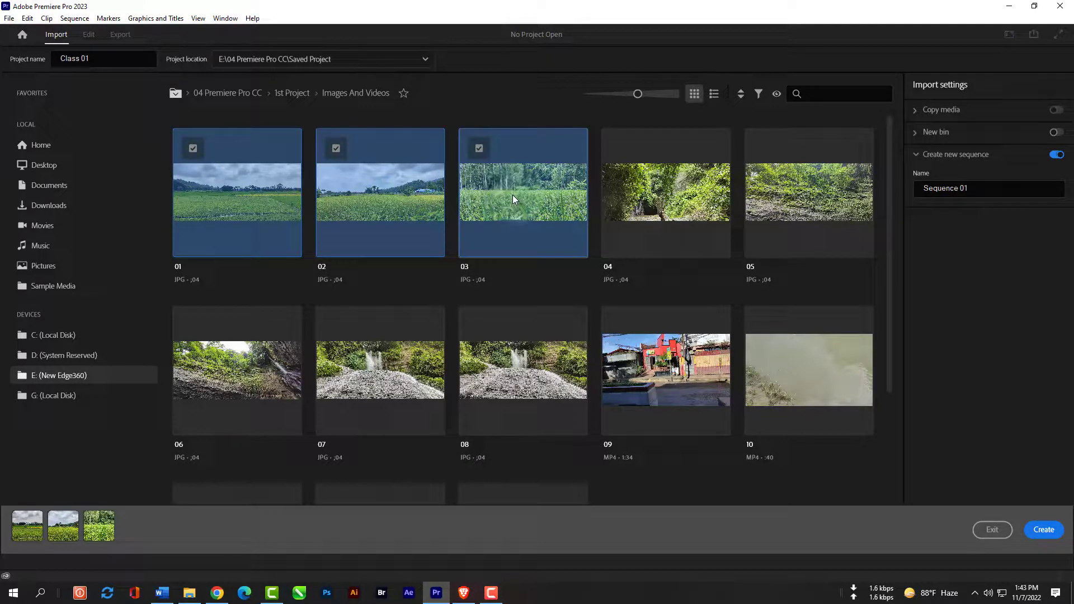
left_click(649, 185)
left_click(779, 194)
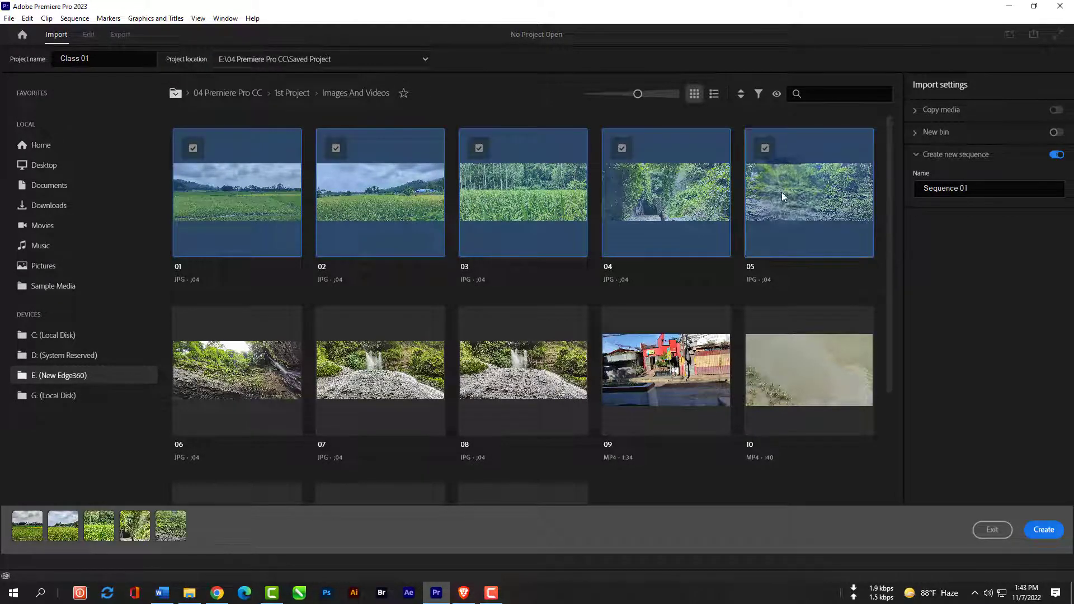
left_click(239, 374)
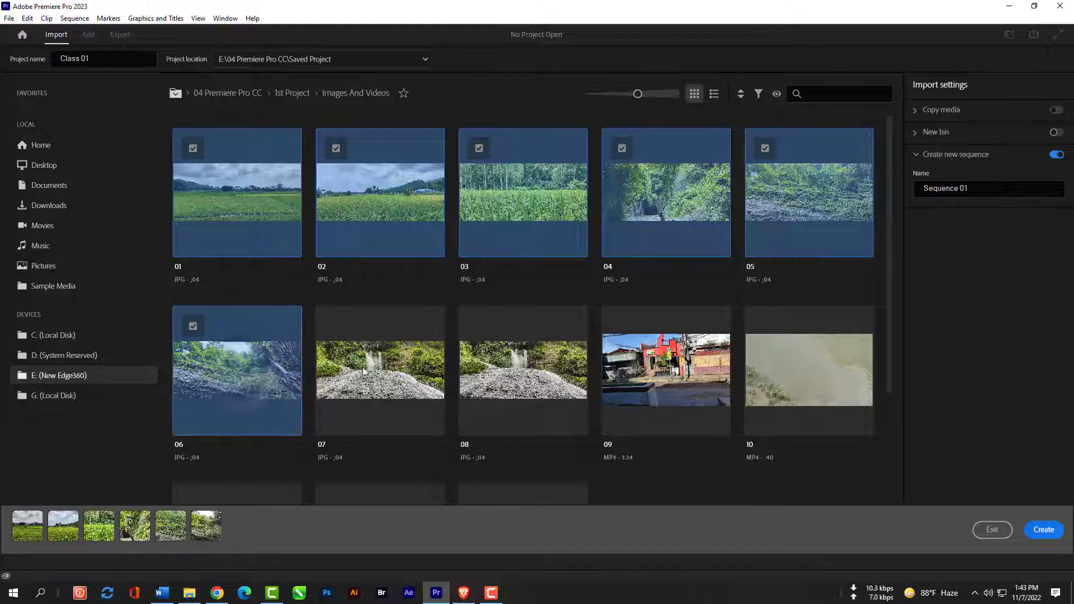
left_click(381, 366)
left_click(514, 359)
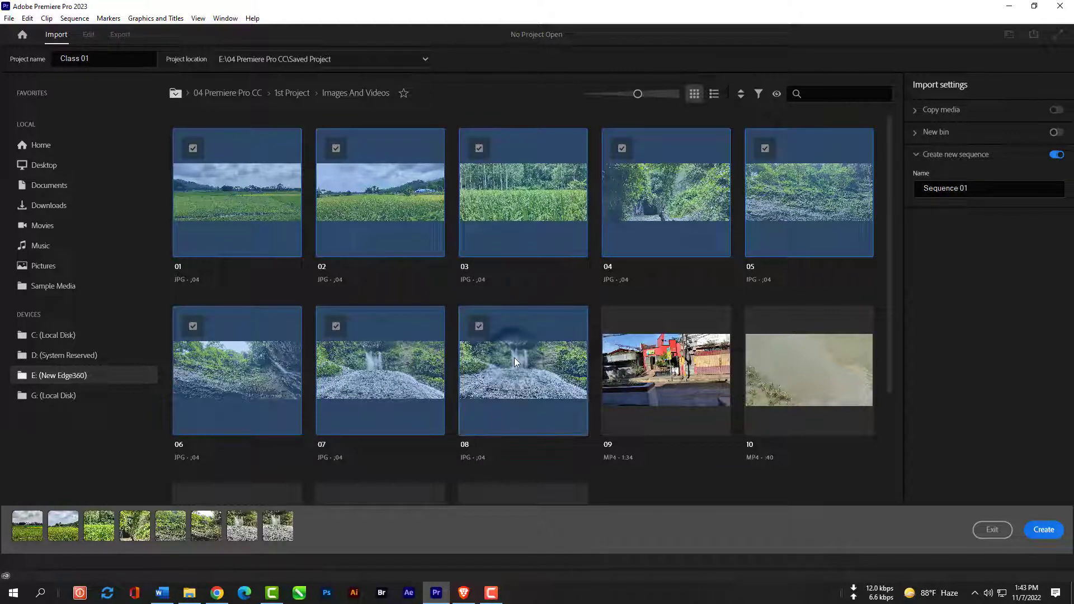
- Remove image 08 from the import tray, leaving 01–07 queued
left_click(278, 529)
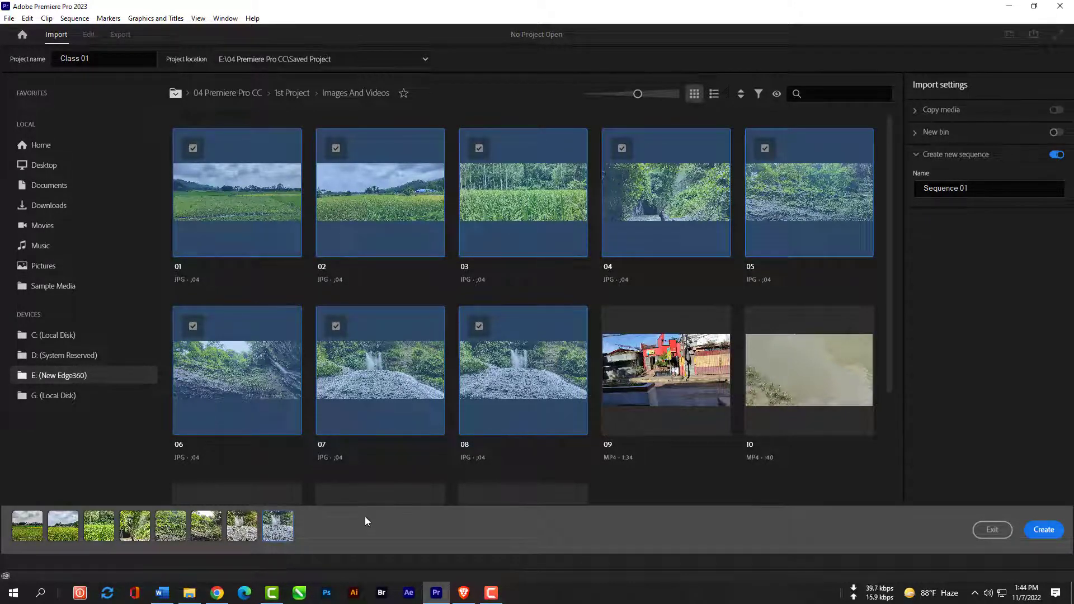
key("Delete")
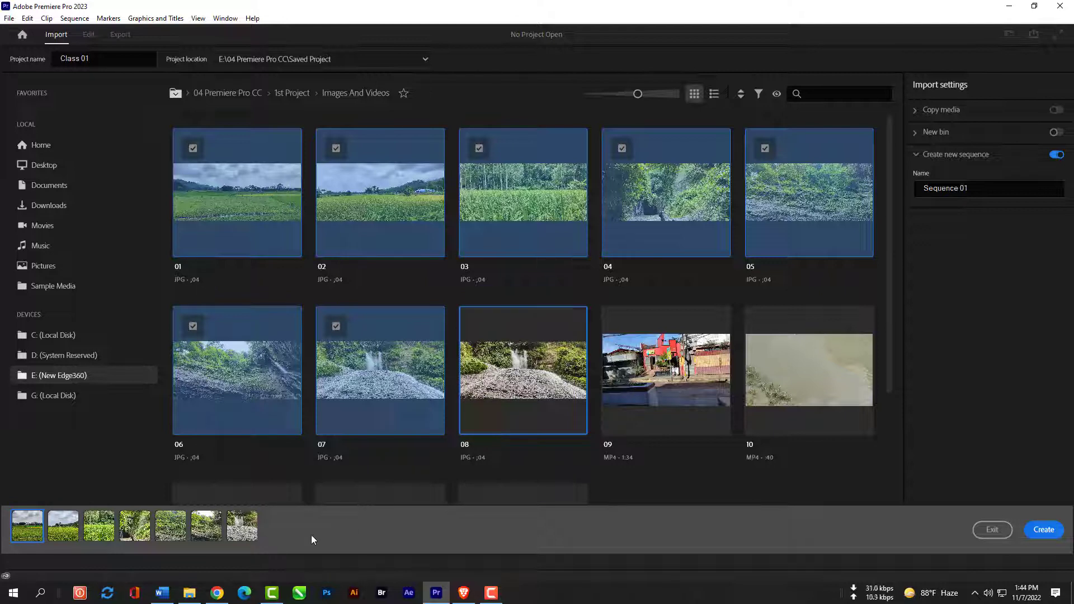
left_click(236, 536)
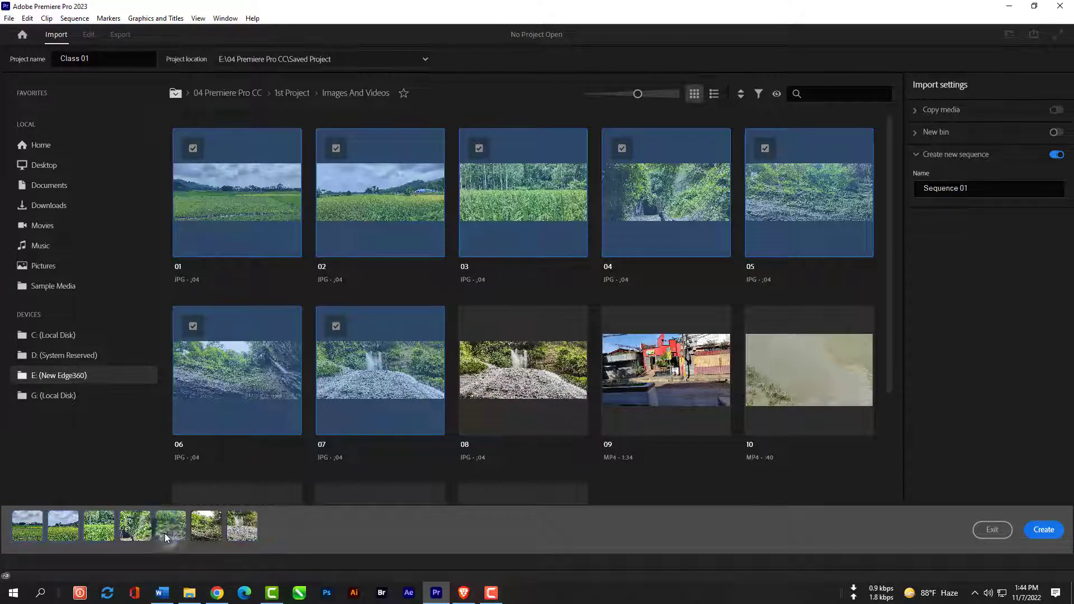
- Remove images 01, 03, 05 and 07, then the remaining images, from the import tray
left_click(179, 532, "ctrl")
left_click_drag(232, 530, 160, 531)
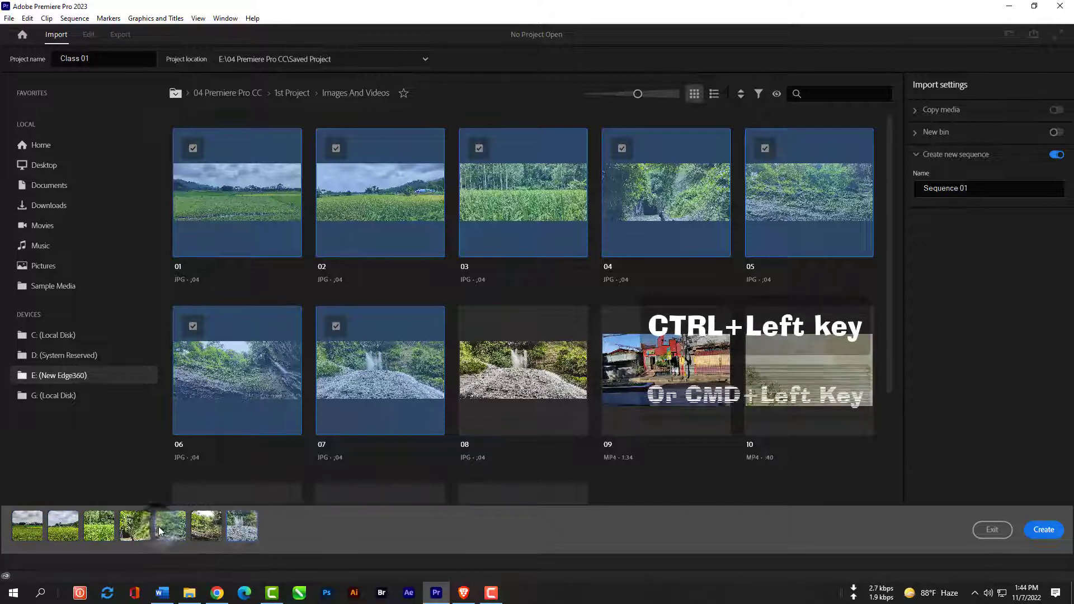
left_click(92, 529, "ctrl")
left_click(32, 534, "ctrl")
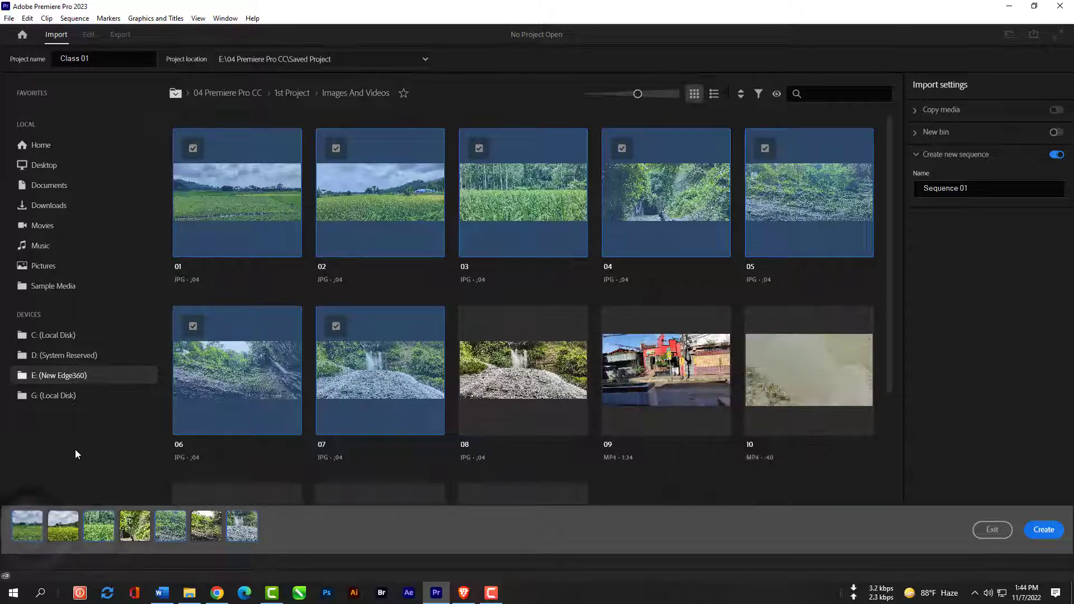
key("Delete")
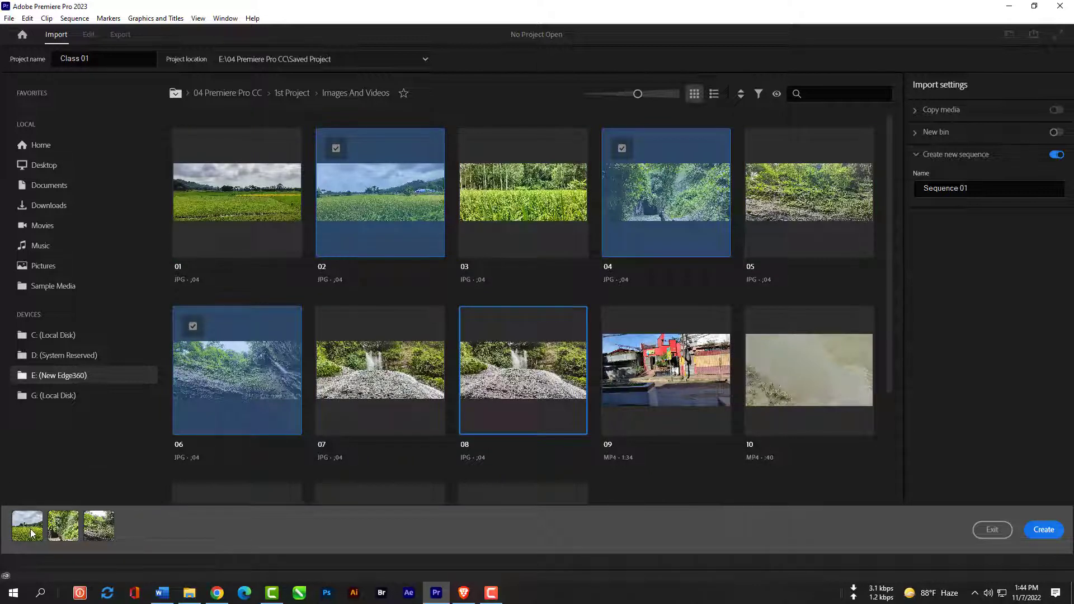
left_click(31, 532)
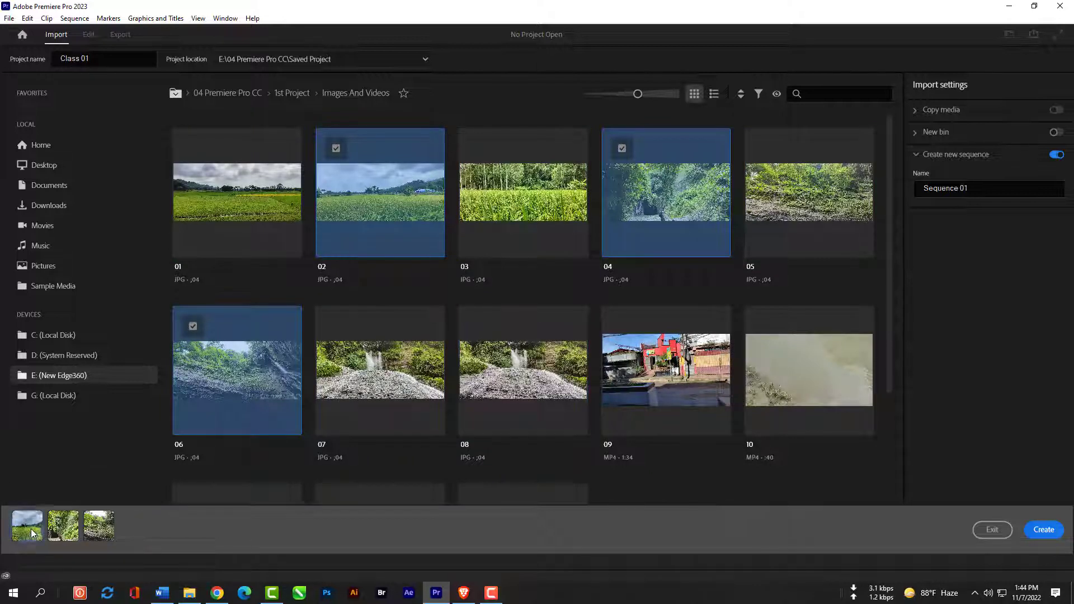
left_click(98, 524, "ctrl")
key("Delete")
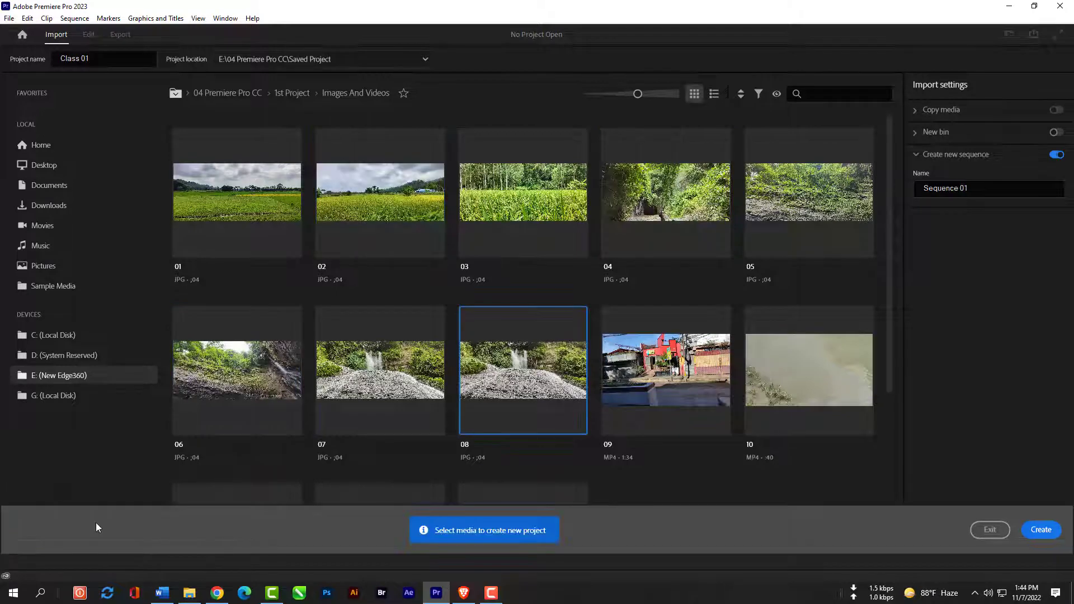
- Marquee-select items 01–04, then deselect all media with Ctrl+Shift+A
left_click_drag(176, 120, 610, 178)
left_click_drag(716, 195, 833, 378)
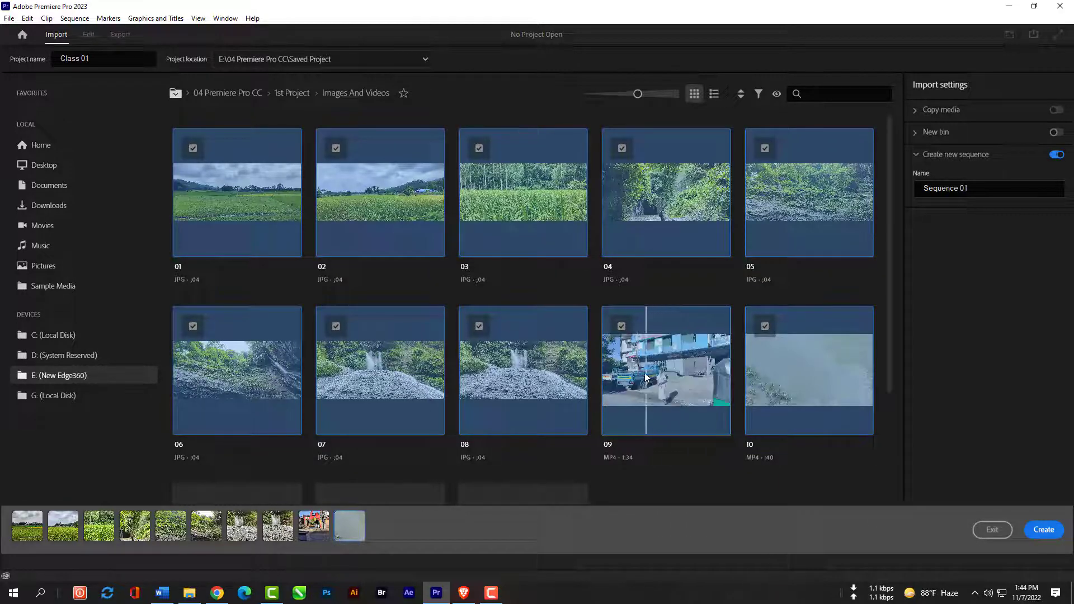
key("ctrl+shift+a")
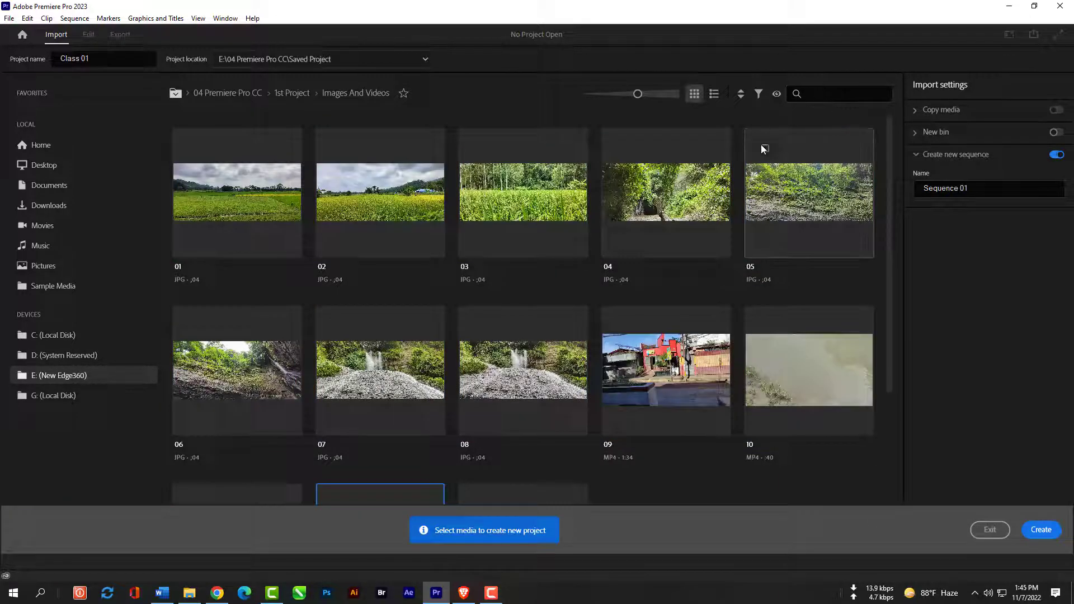
- Search the files for '12', clear the search, and switch to List view with media details
left_click(813, 94)
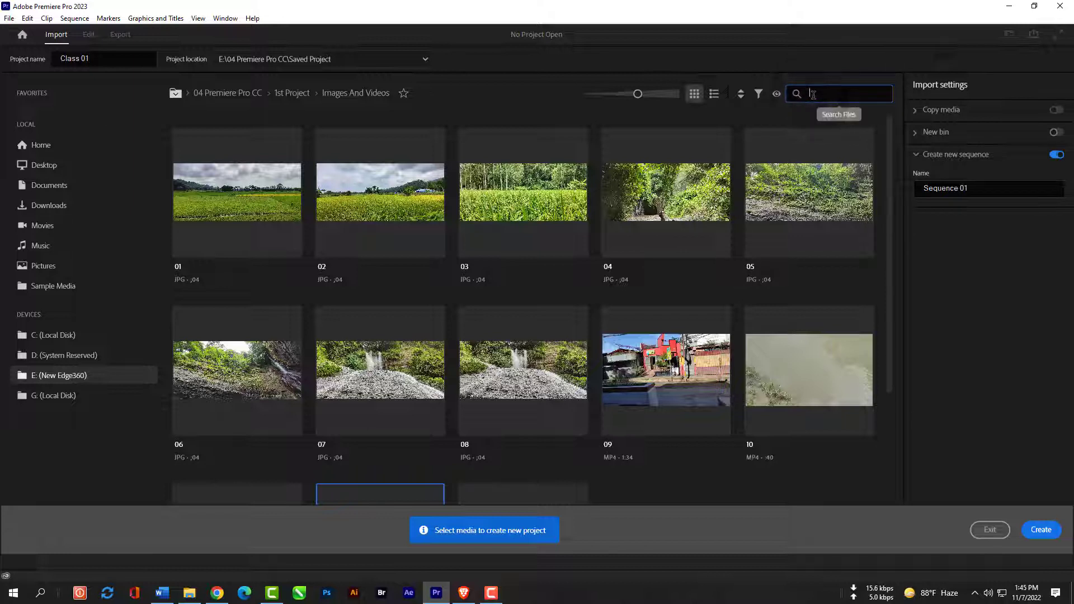
type("12")
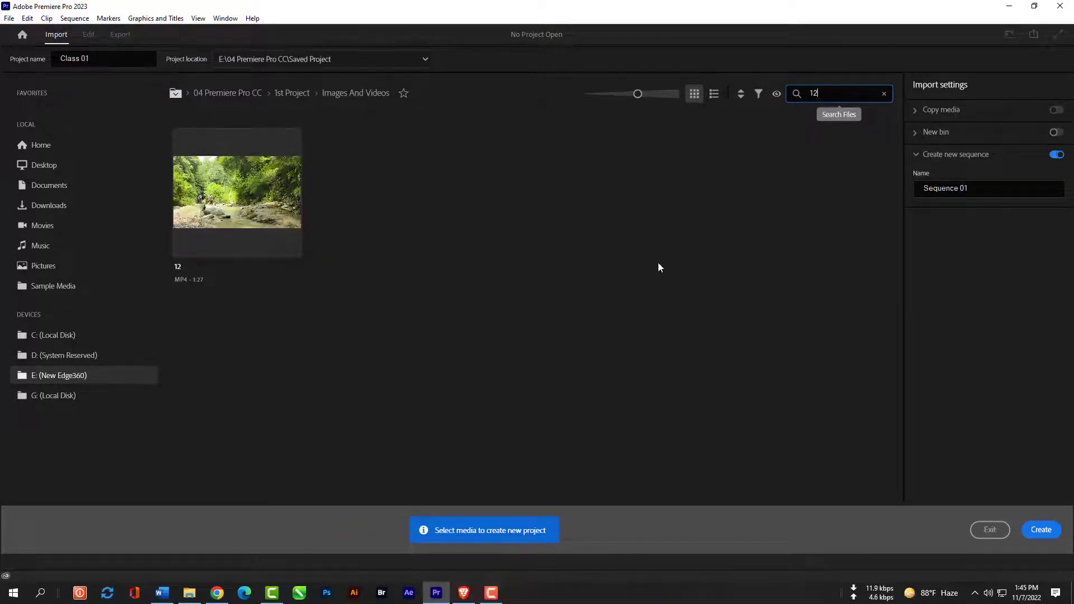
left_click(884, 93)
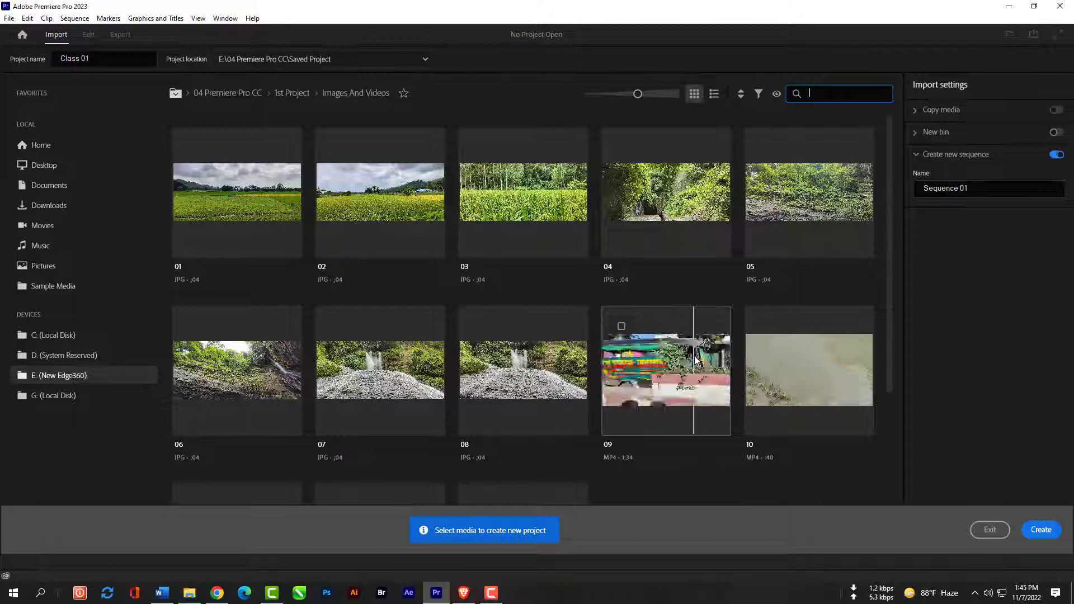
left_click(714, 96)
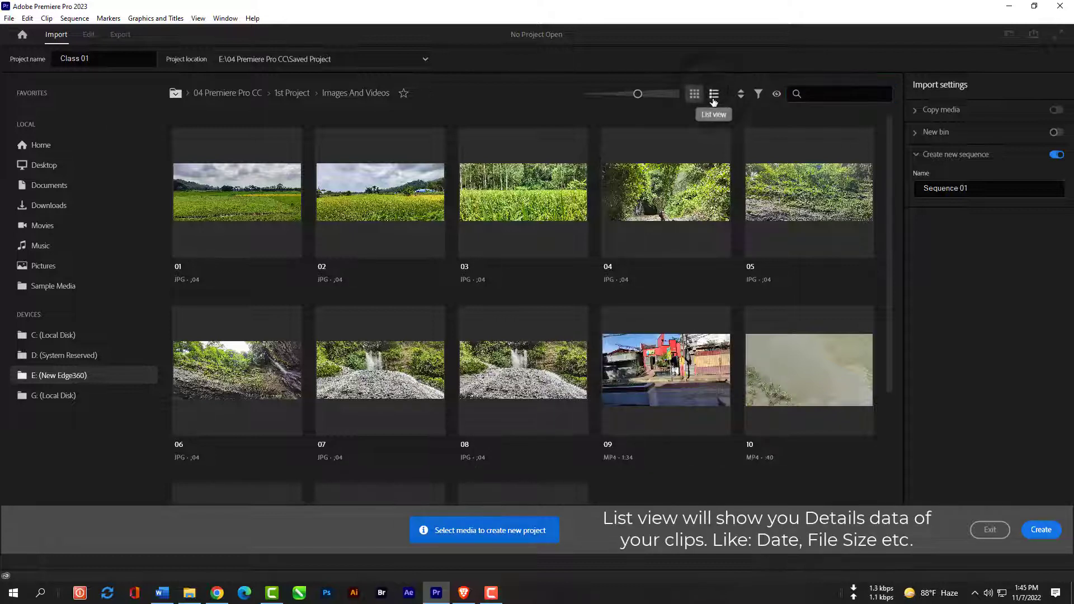
left_click(715, 95)
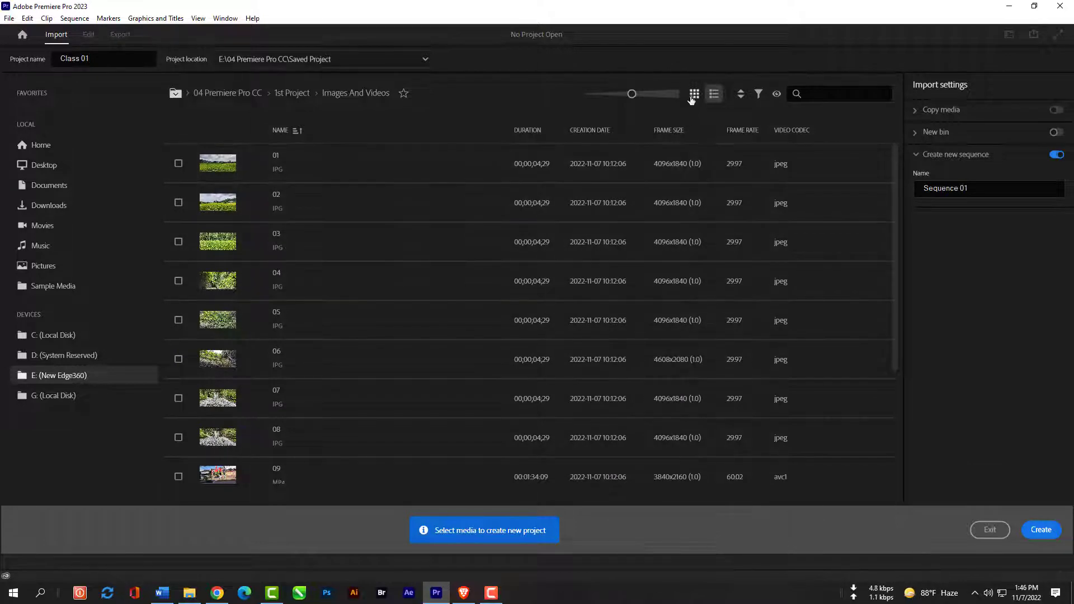
- Return to Grid view and shrink thumbnails so items 01–13 fit, then show sort choices
left_click(694, 96)
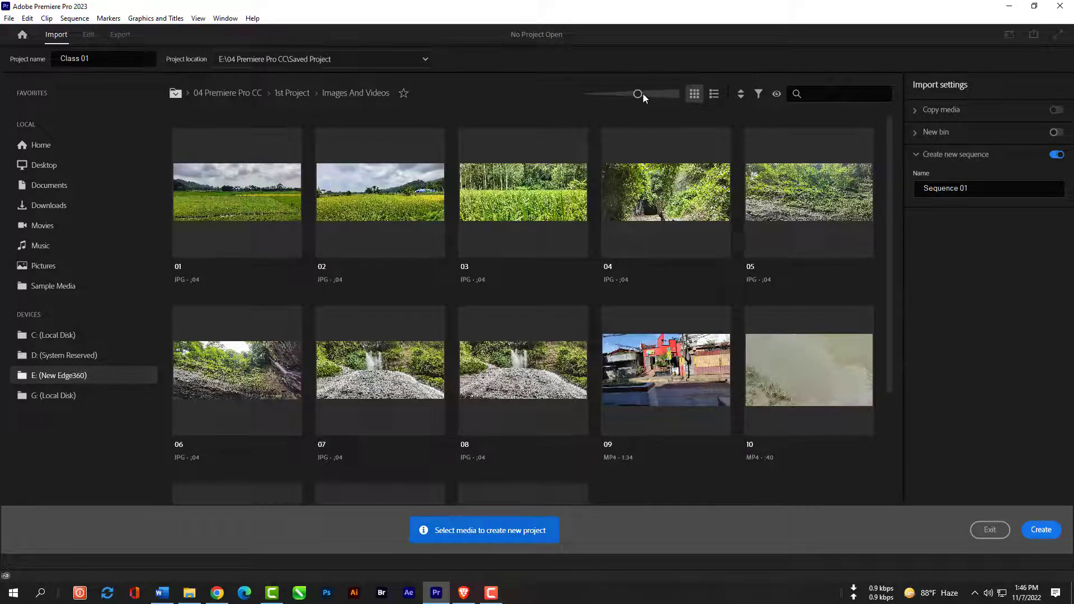
left_click_drag(642, 92, 667, 93)
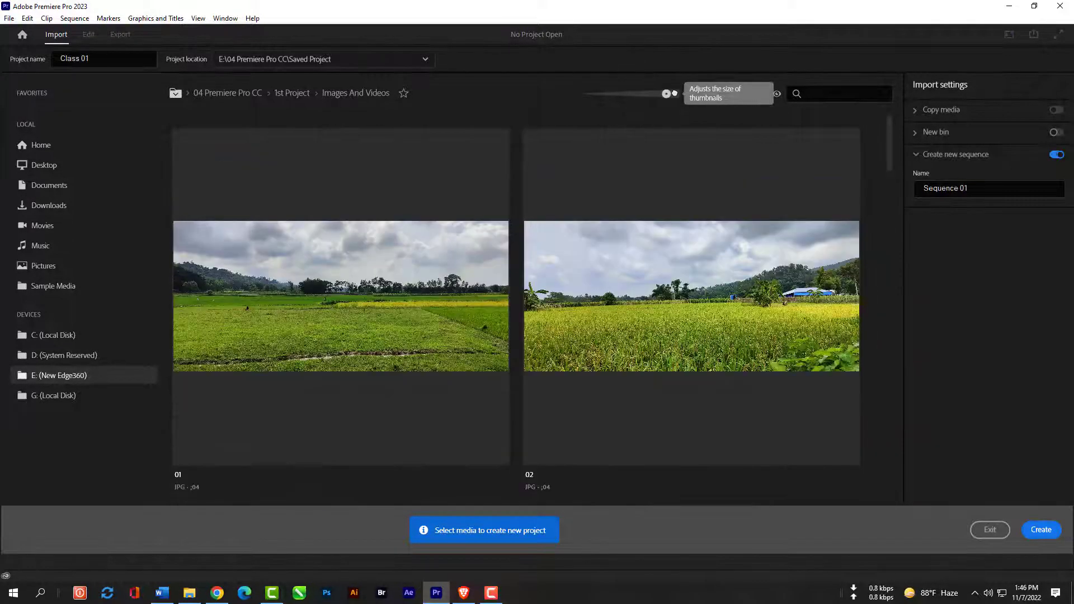
left_click(612, 93)
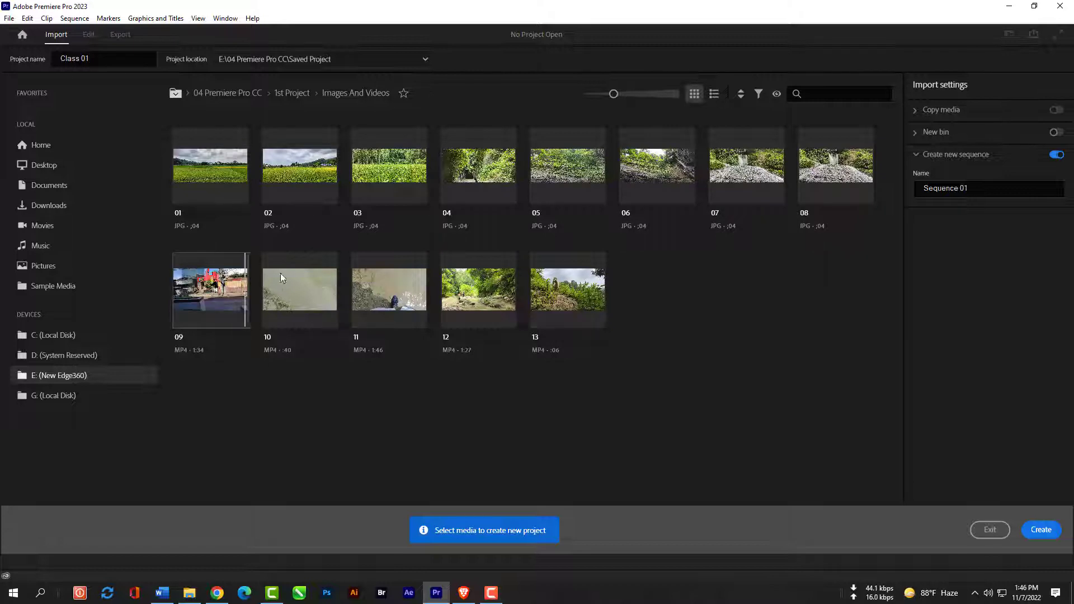
left_click(741, 95)
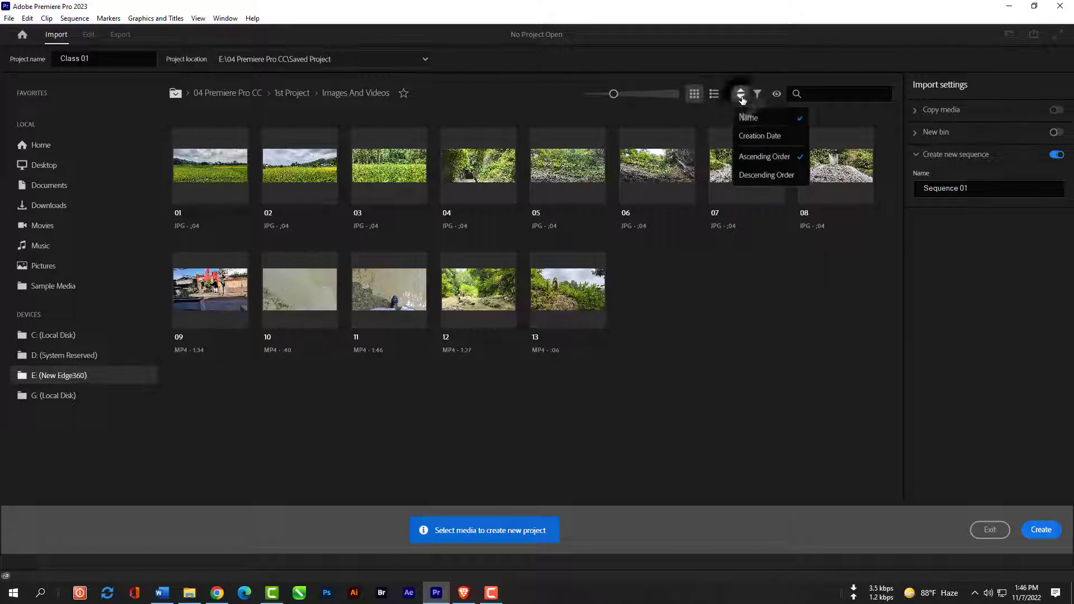
- Sort the media by Creation Date, then back by Name
left_click(763, 140)
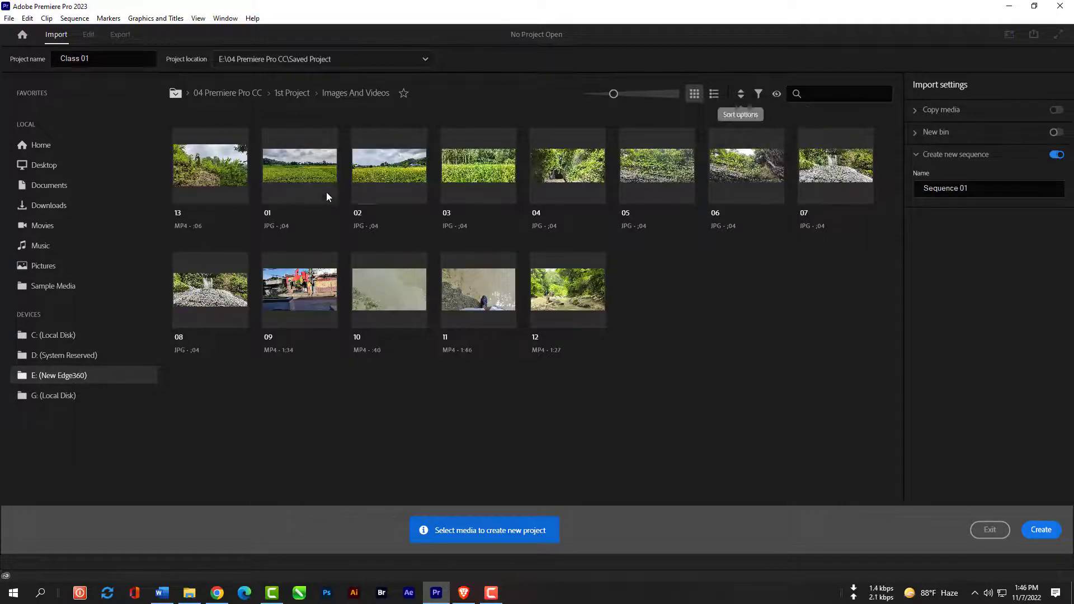
left_click(741, 94)
left_click(749, 118)
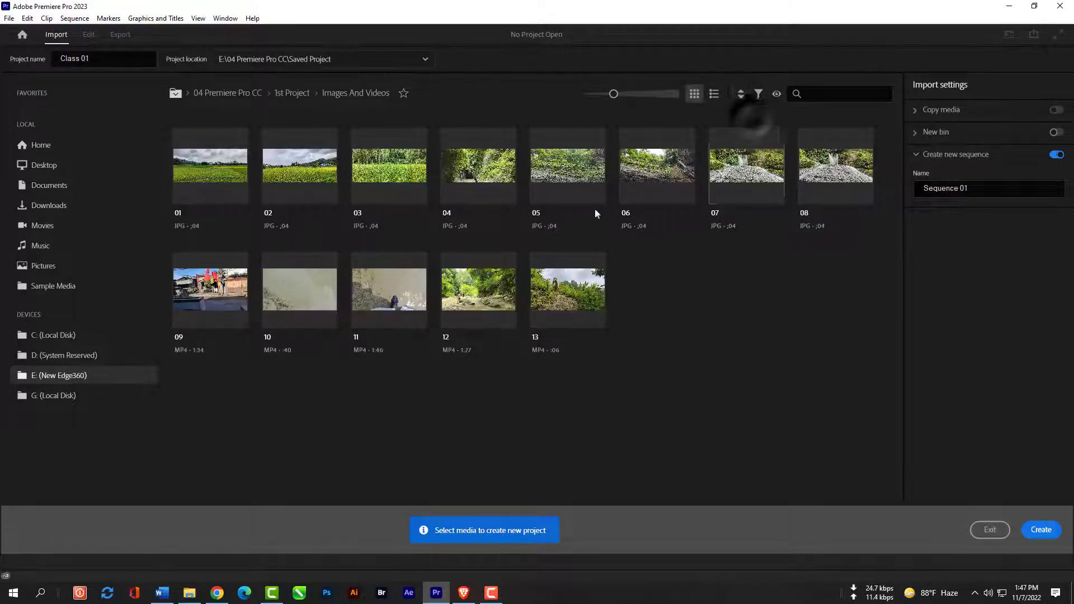
- Filter to Videos Only, then Images Only, then All Supported Files, and list directory viewers
left_click(758, 96)
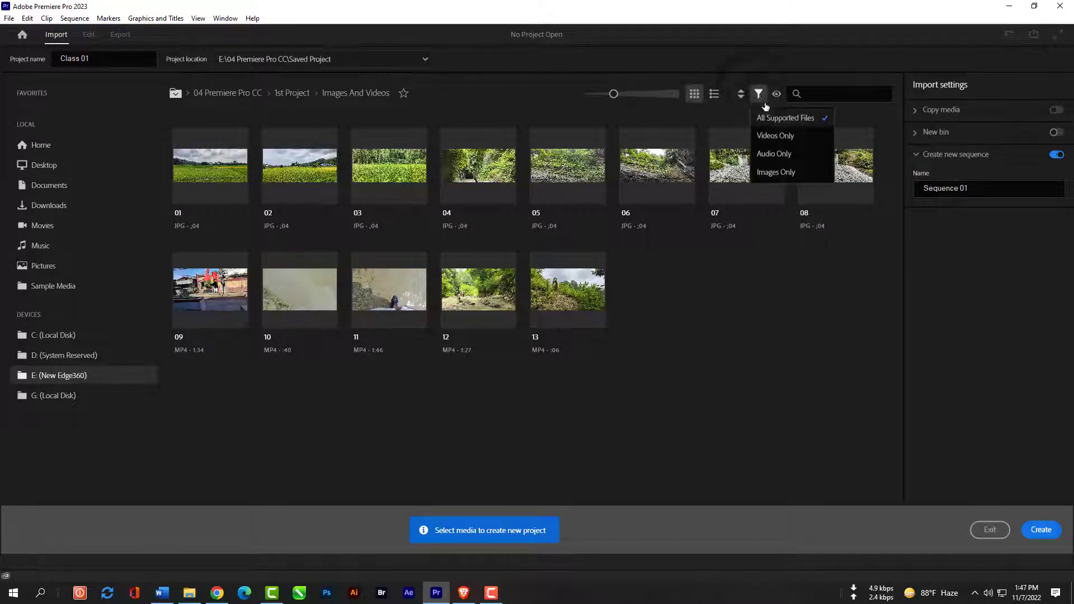
left_click(776, 136)
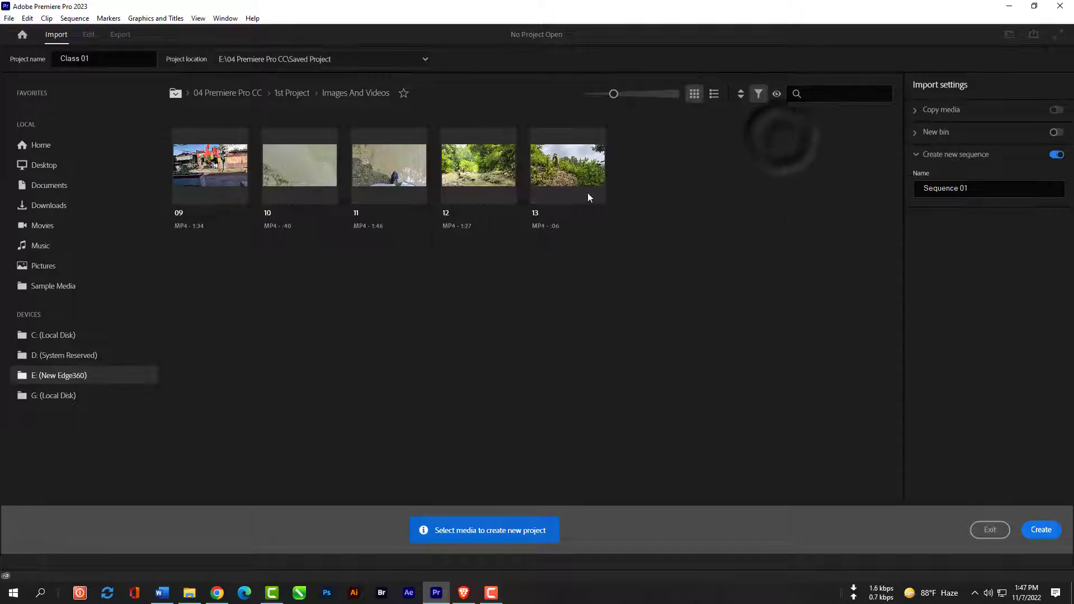
left_click(758, 95)
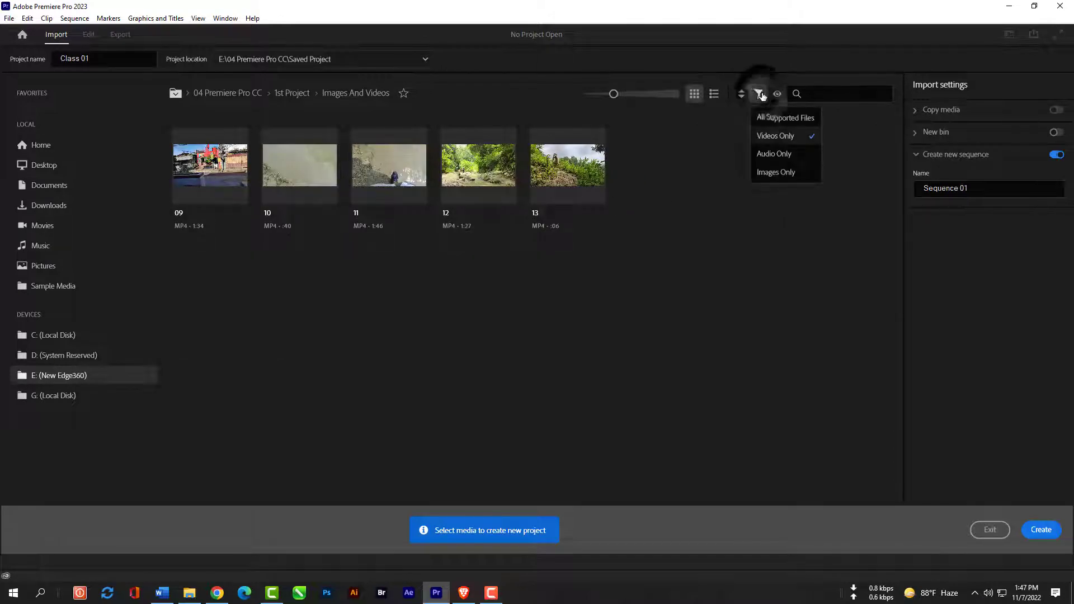
left_click(779, 175)
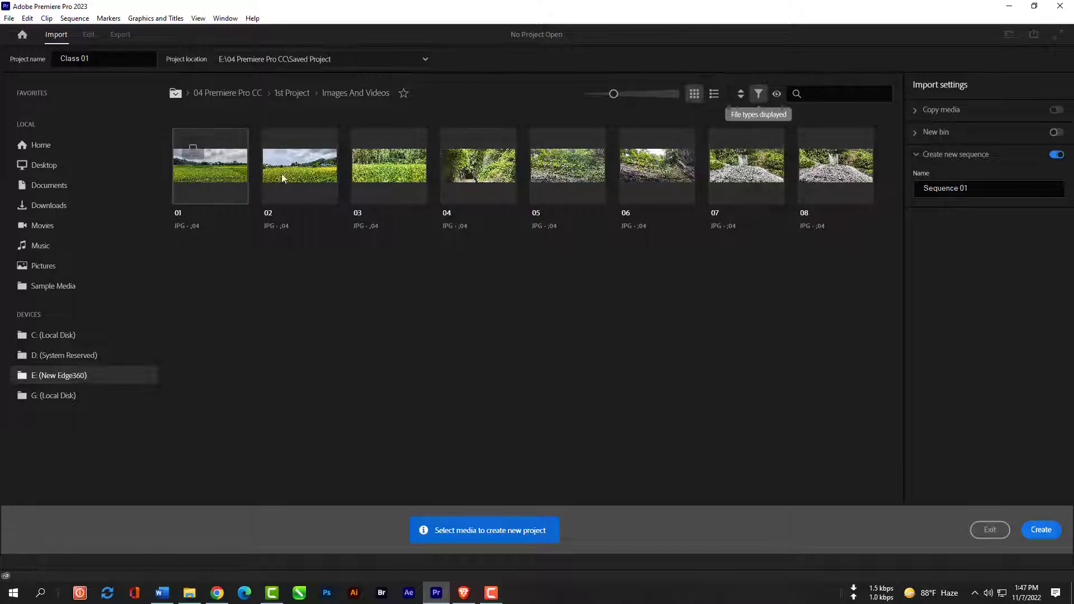
left_click(759, 95)
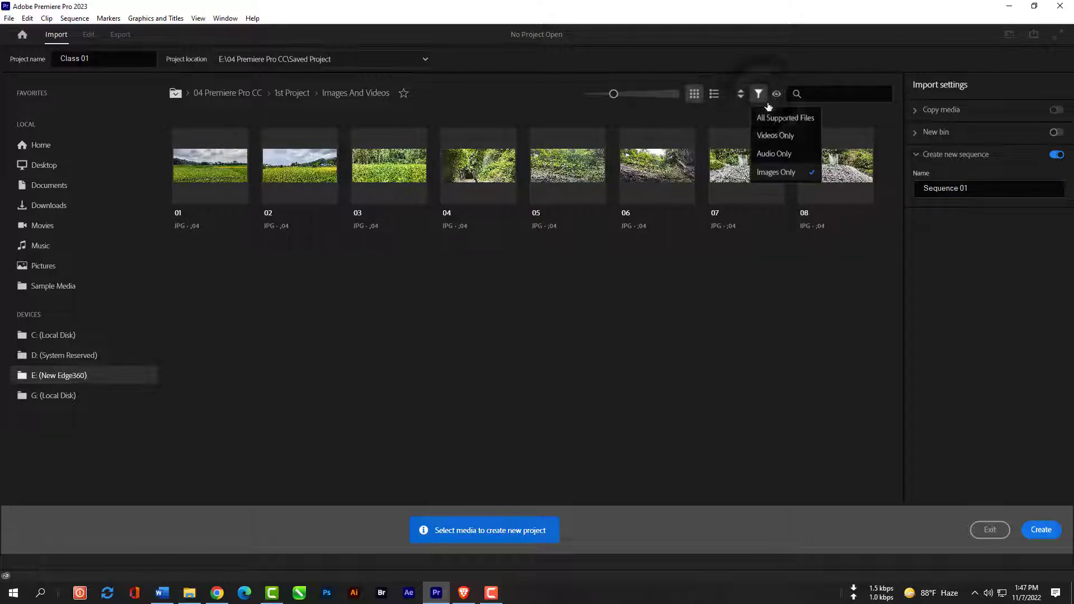
left_click(777, 117)
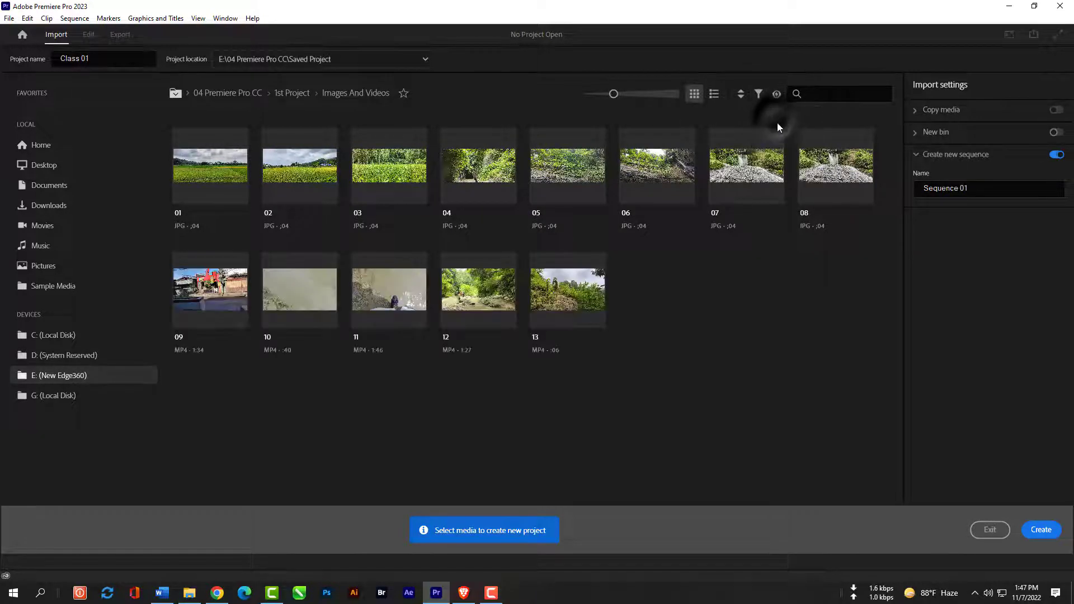
left_click(783, 95)
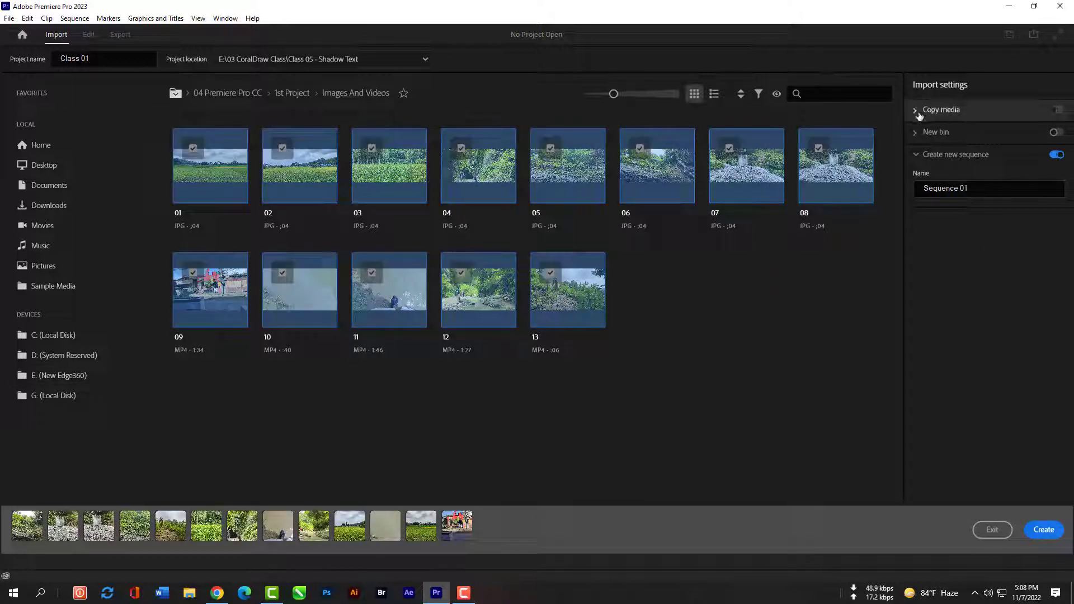
- Expand the Copy media settings and try switching media copying on; it stays off
left_click(919, 110)
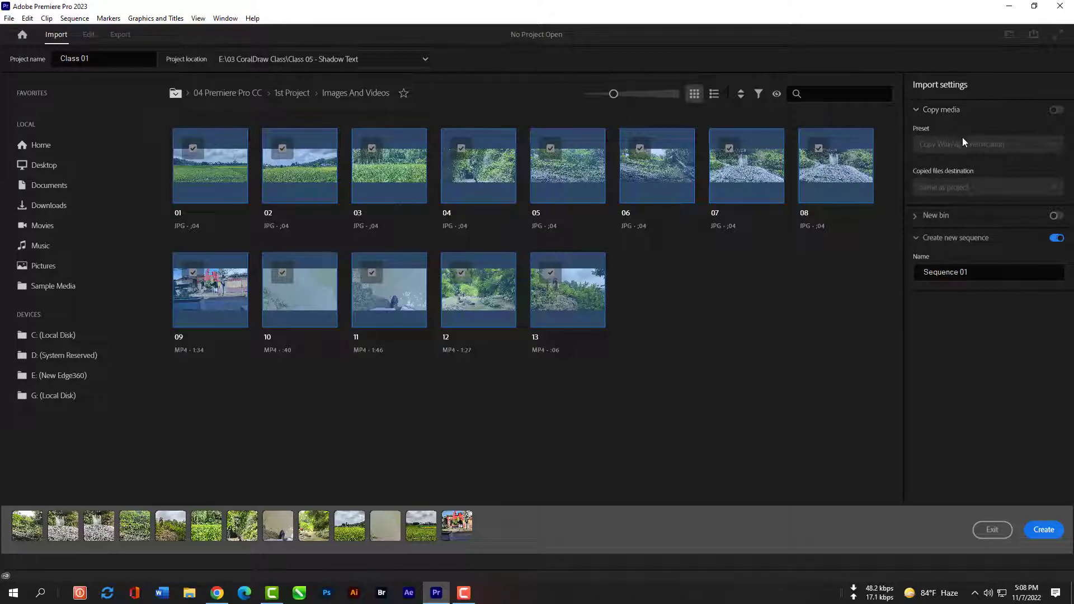
left_click(1054, 111)
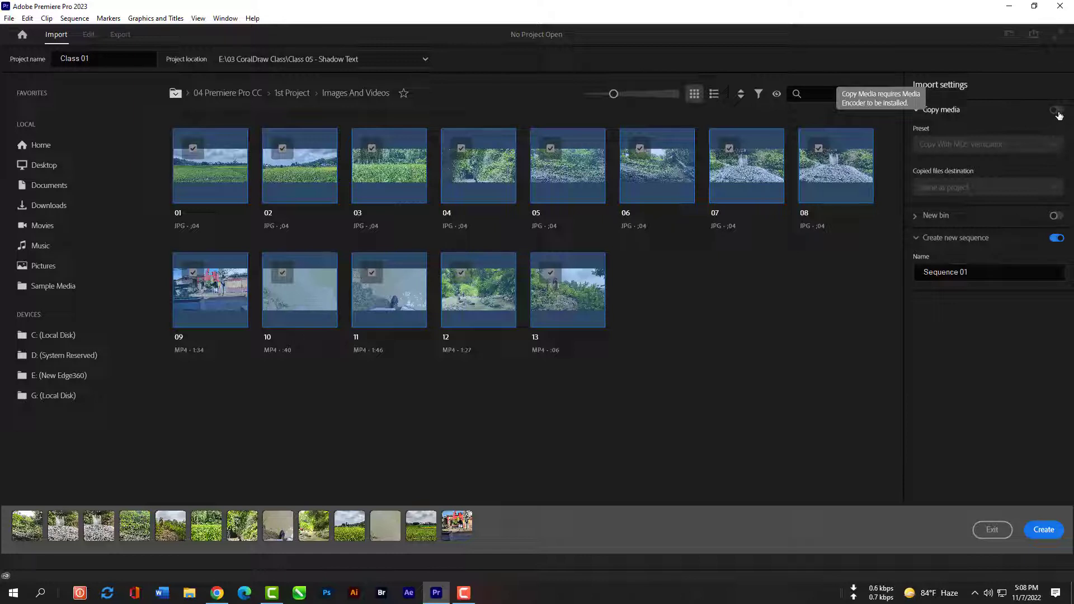
left_click(1058, 114)
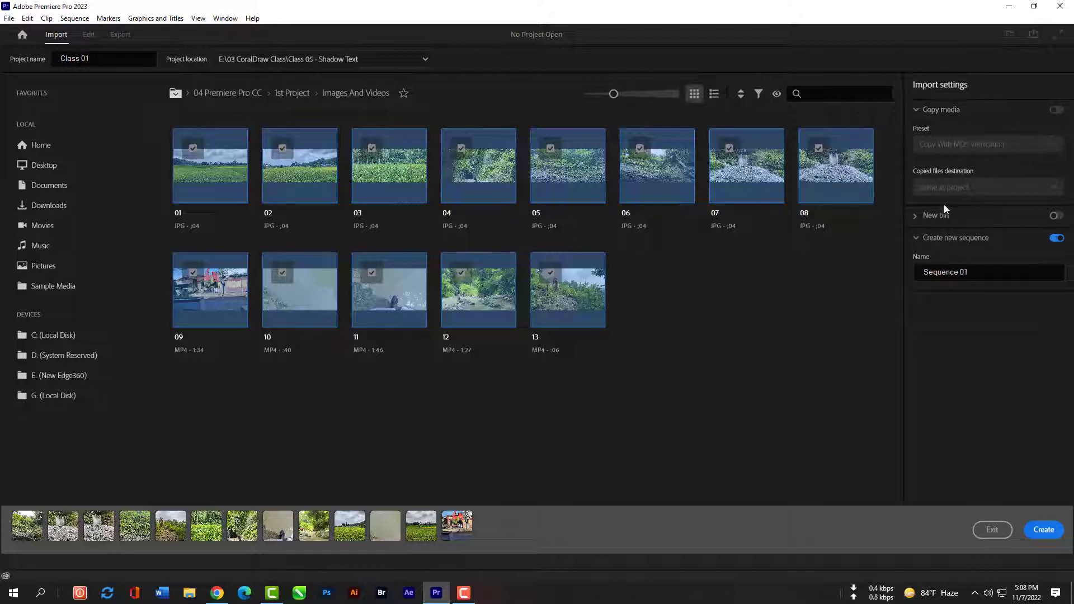
- Enable a new bin named 'Class 01 New Bin' and show the media in List view
left_click(919, 217)
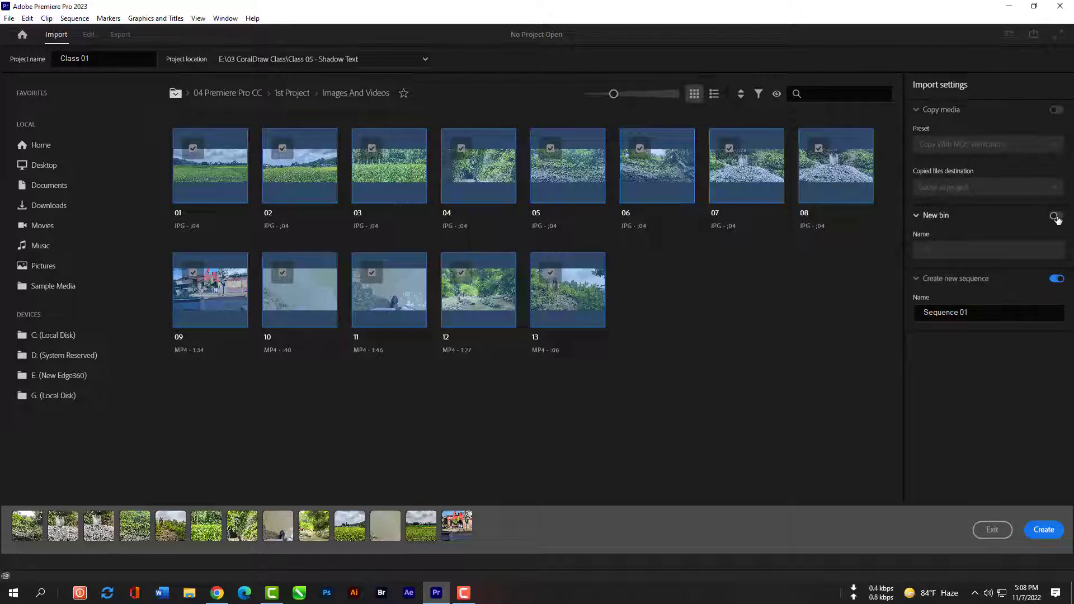
left_click(1056, 218)
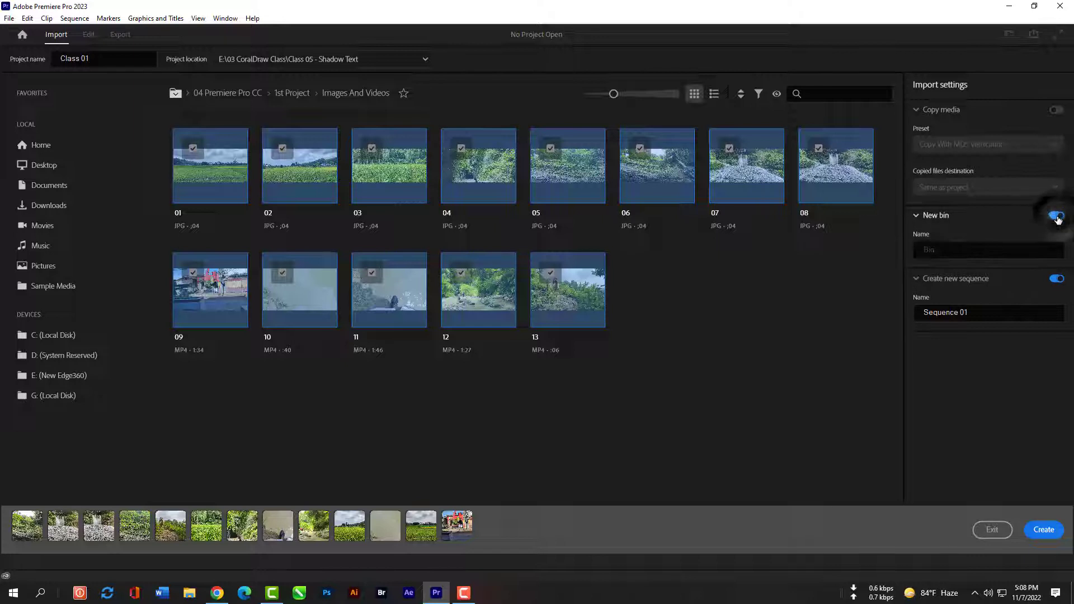
left_click(960, 250)
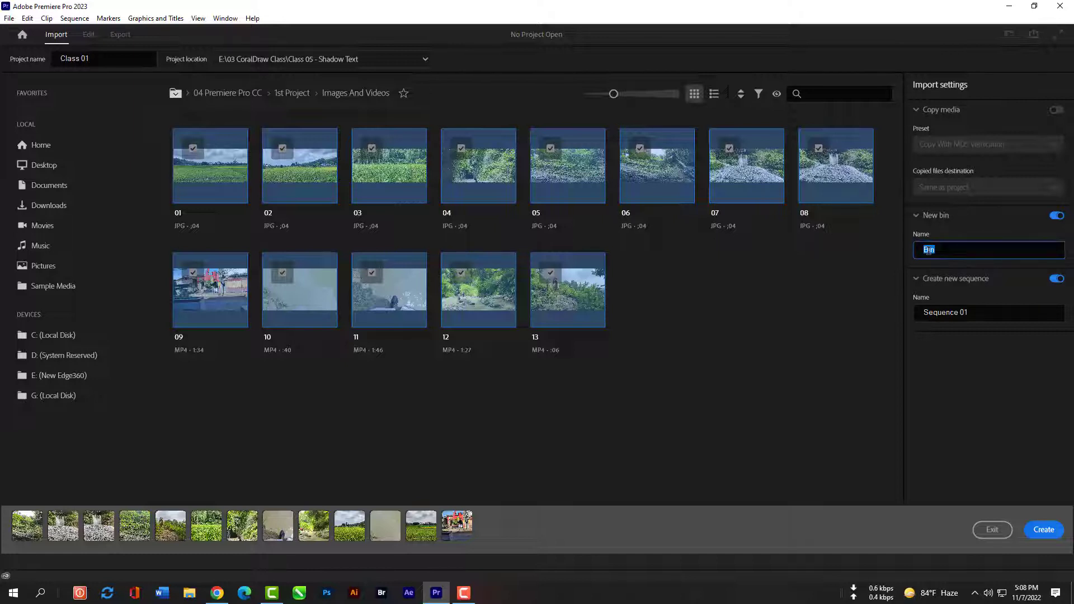
type("Class 01 New")
key("Return")
left_click(975, 314)
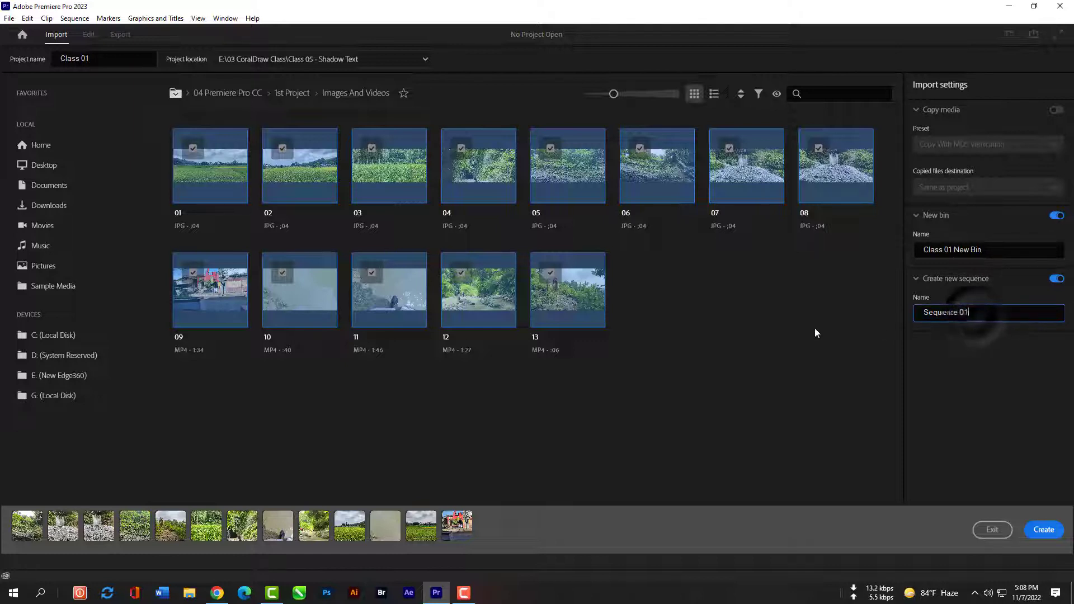
left_click(717, 100)
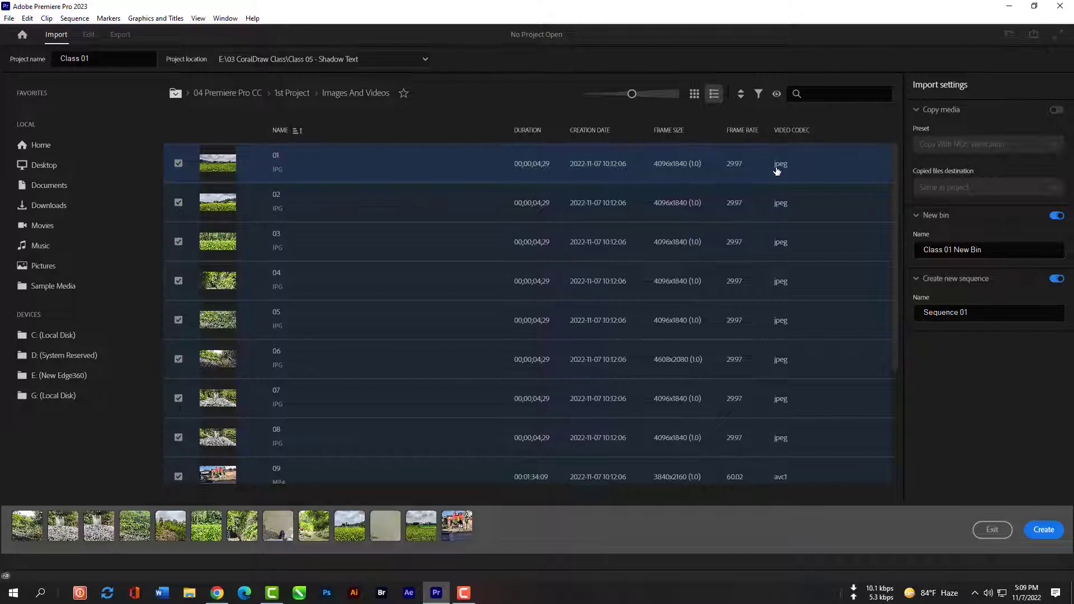
- Rename the new sequence from Sequence 01 to 'Class 01 Sequence' and create the project
left_click(976, 312)
left_click(973, 314)
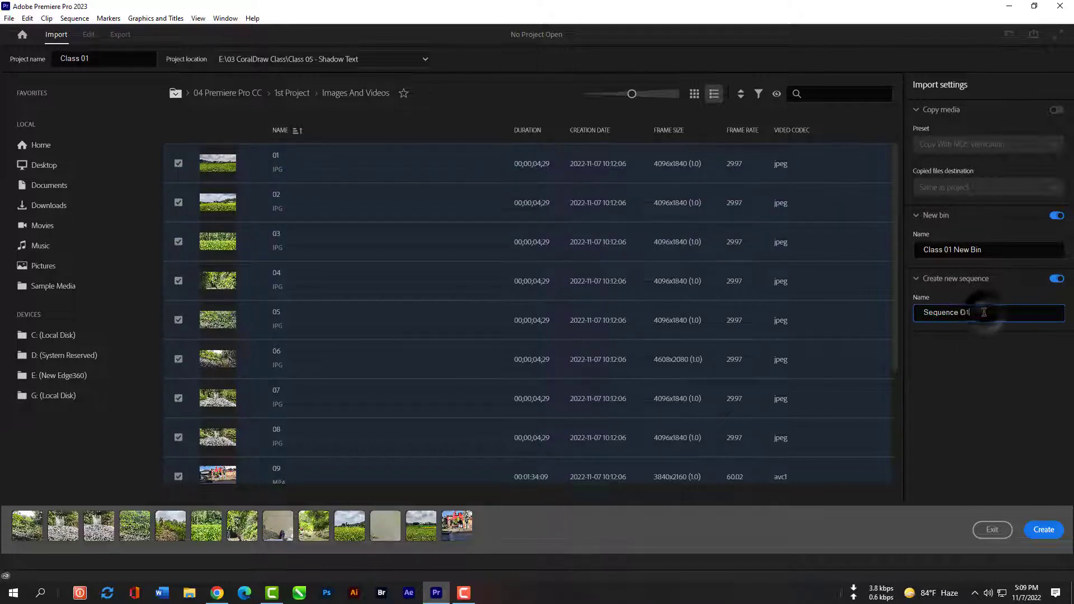
key("BackSpace")
key("BackSpace")
key("BackSpace")
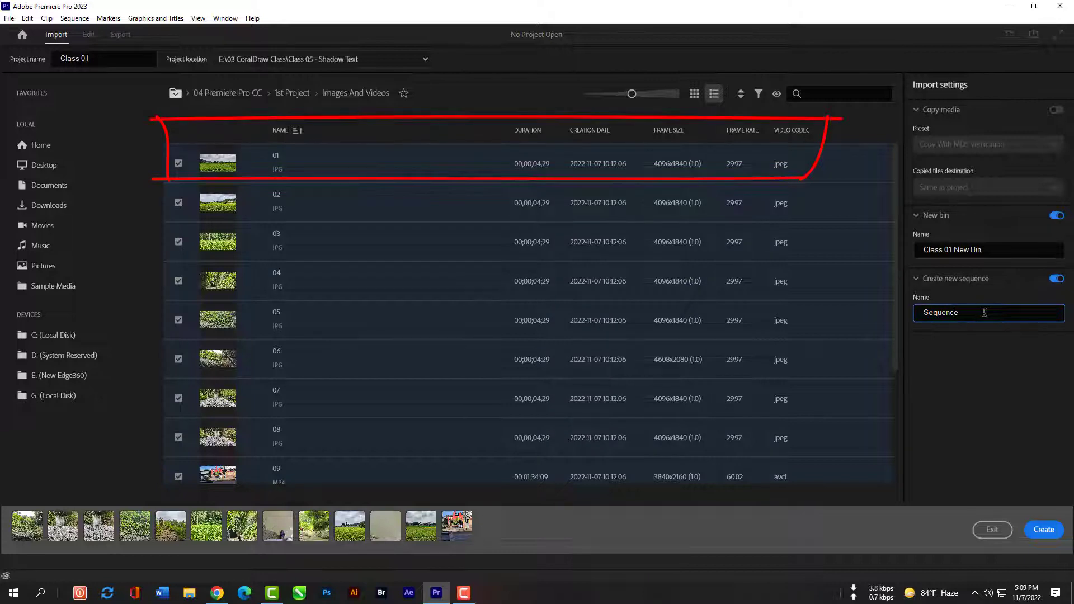
type("Class ")
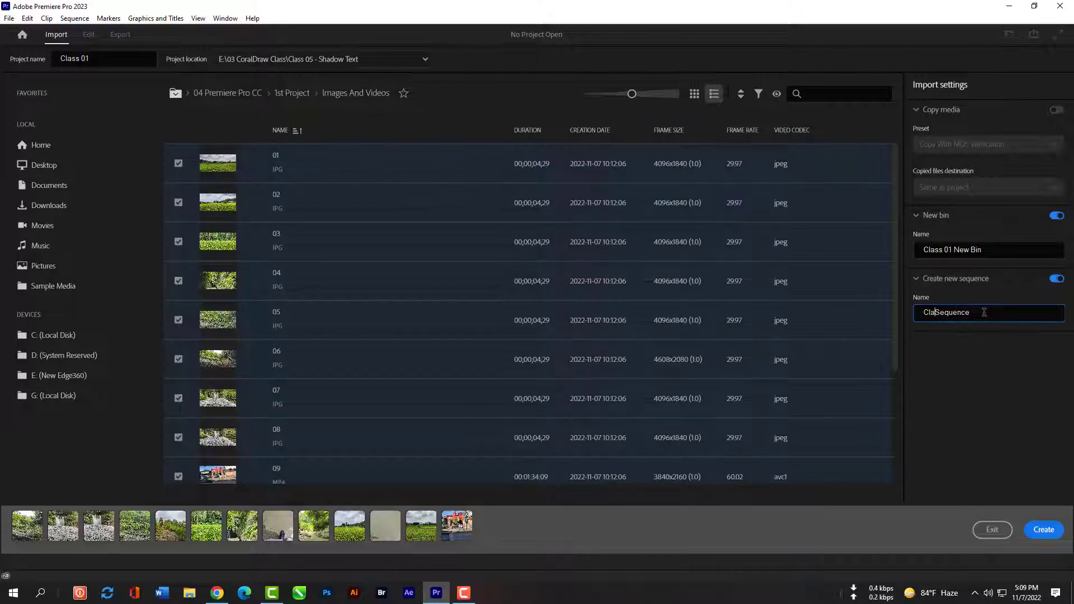
type("01")
left_click(1019, 379)
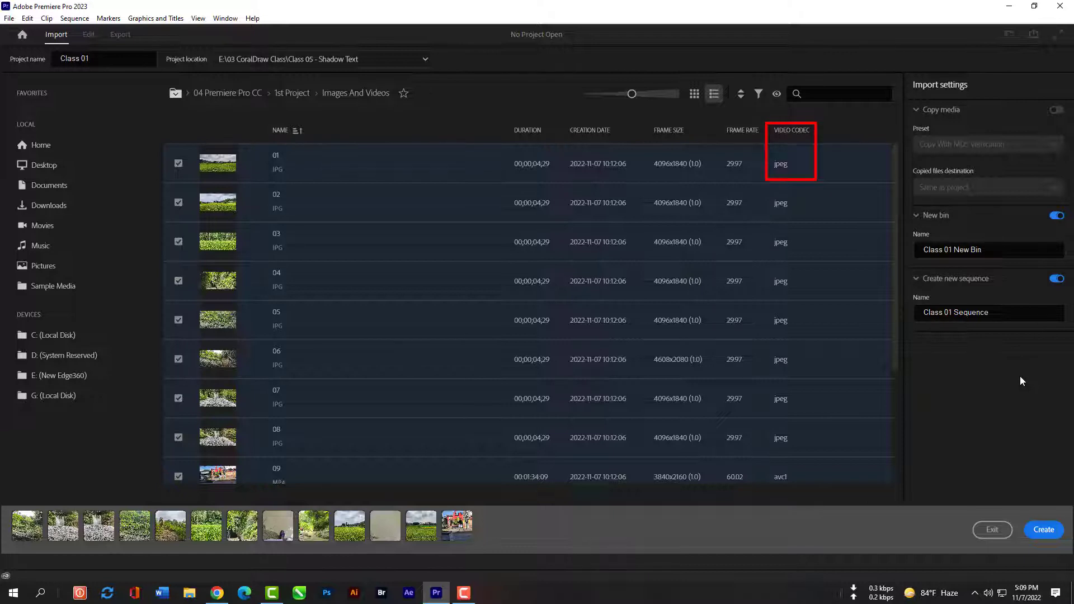
left_click(1044, 530)
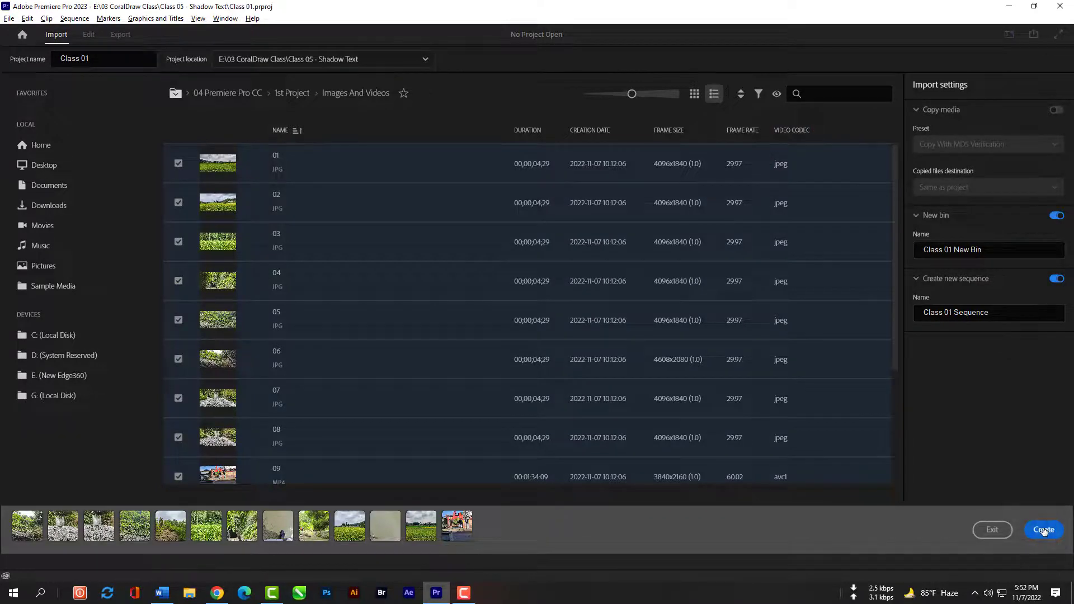
- Finish creating the project, then open Class 01 New Bin to view its 14 items
left_click(1044, 530)
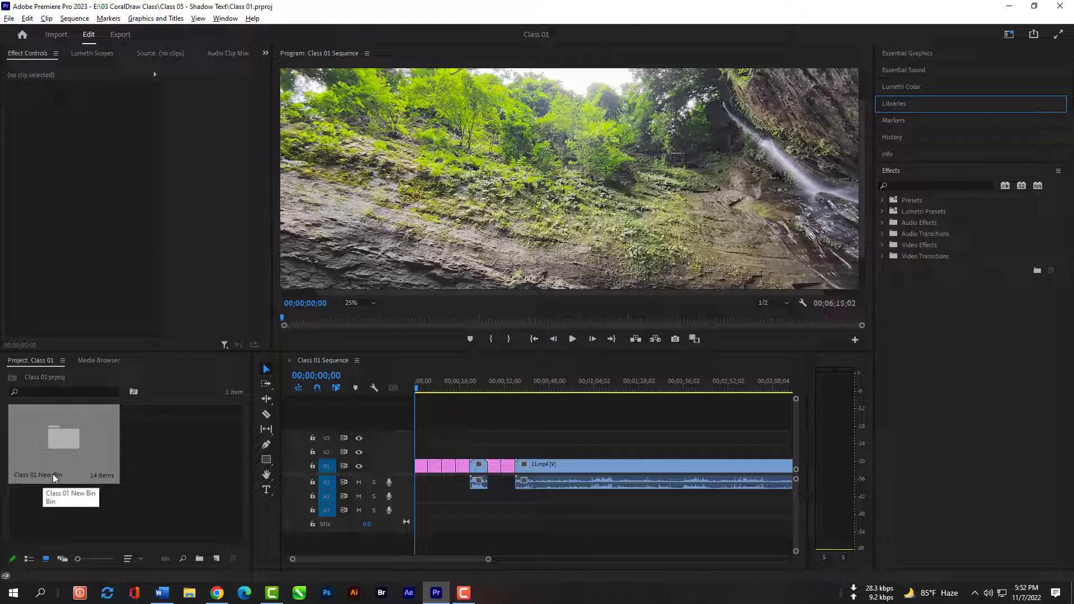
double_click(62, 442)
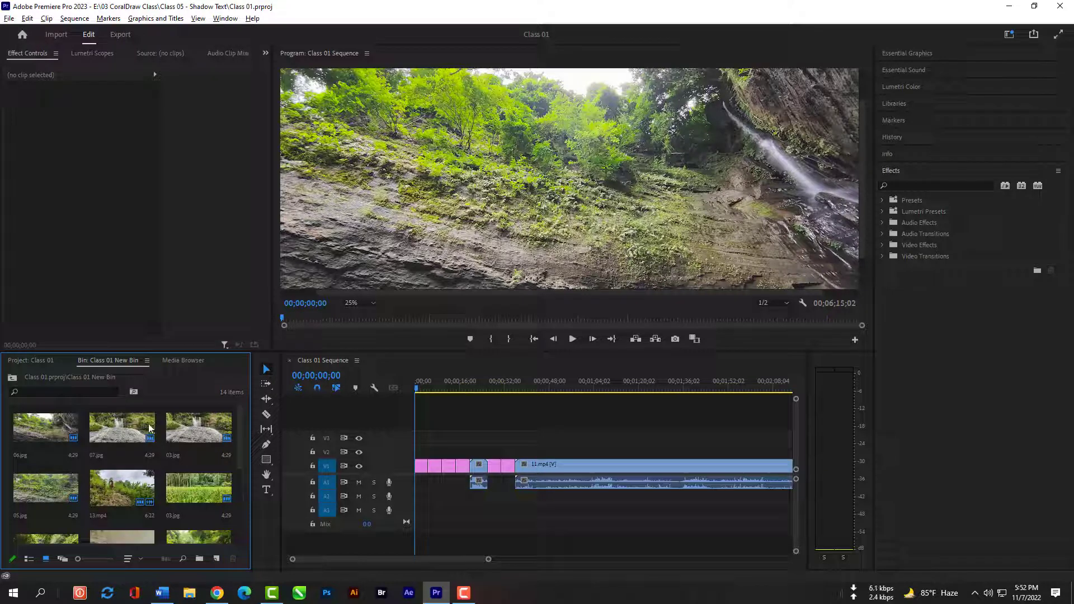
left_click(147, 360)
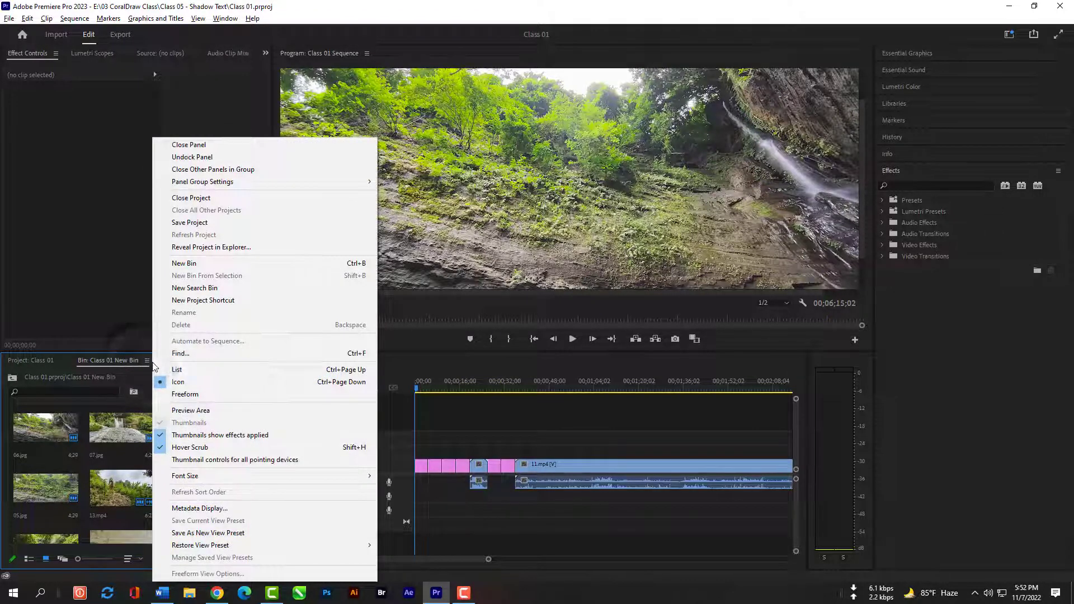
left_click(169, 369)
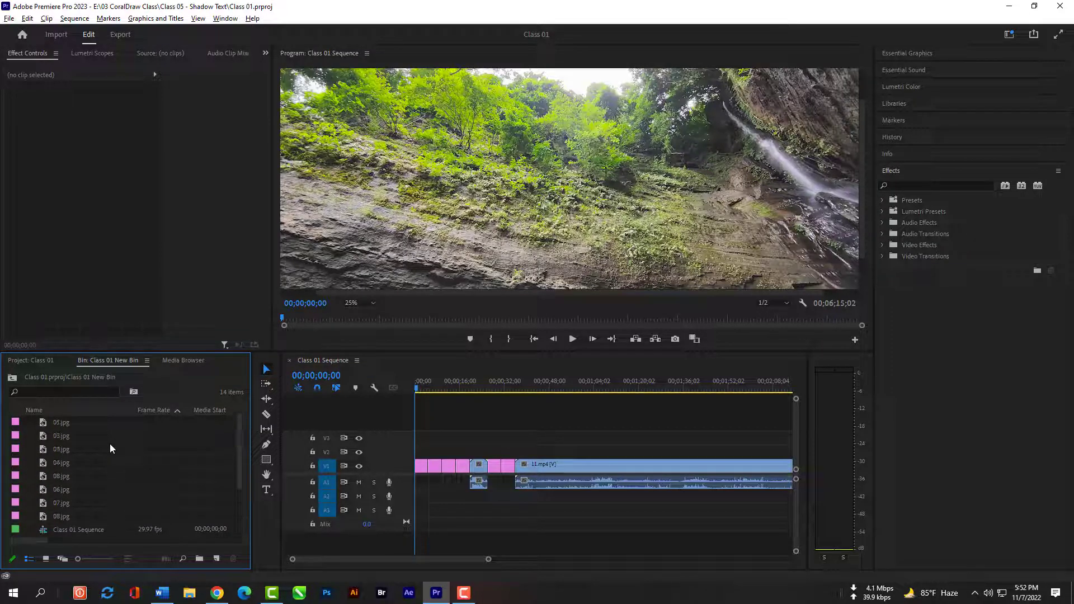
left_click(147, 360)
left_click(188, 384)
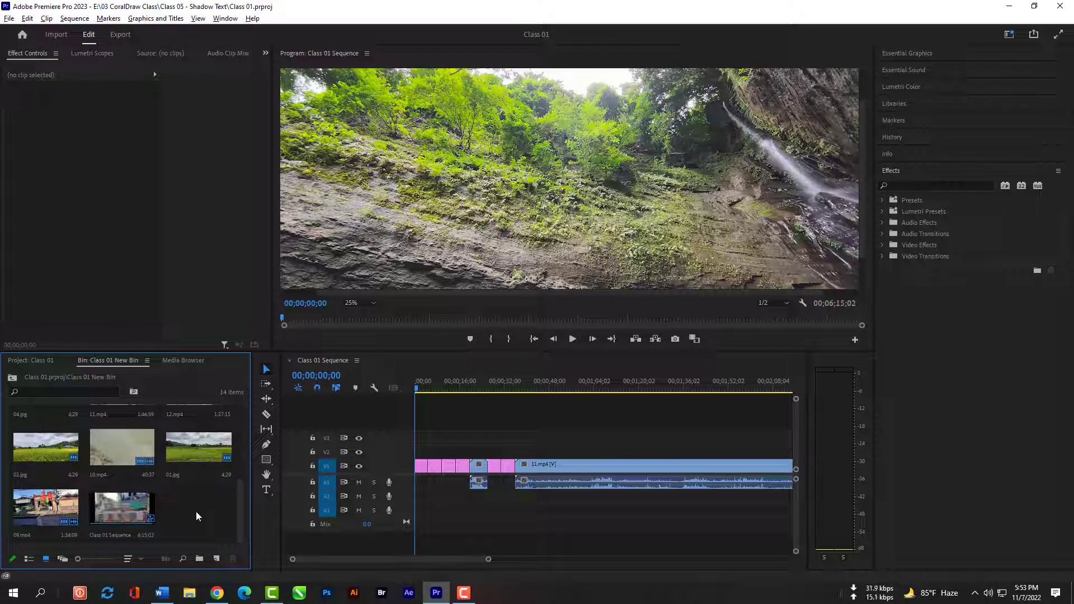
- Open the import dialog and browse the 04 Premiere Pro CC folders, then return to the drive root
double_click(203, 495)
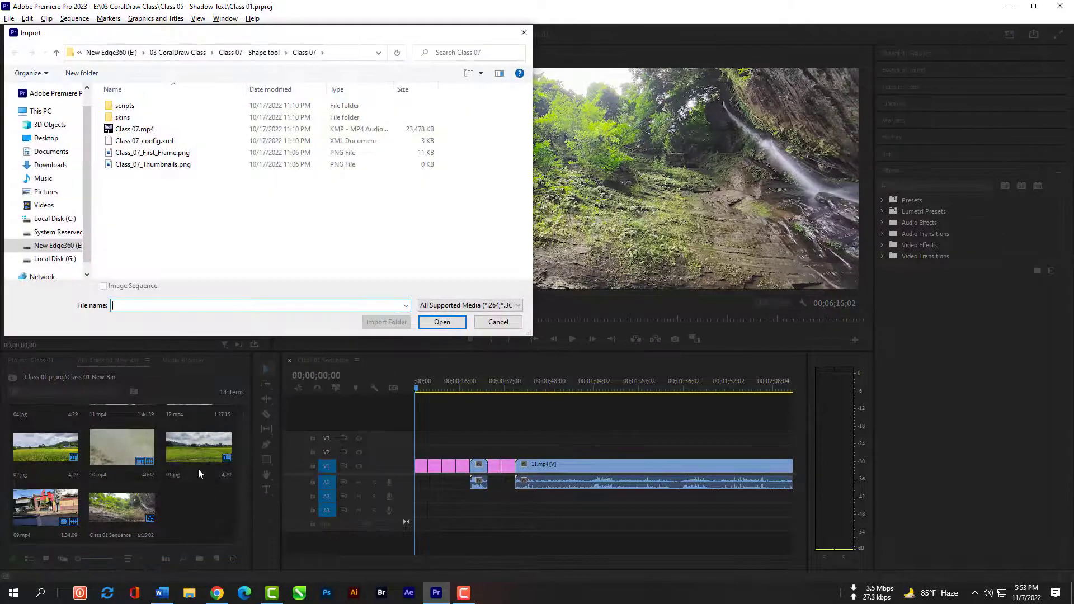
left_click(59, 245)
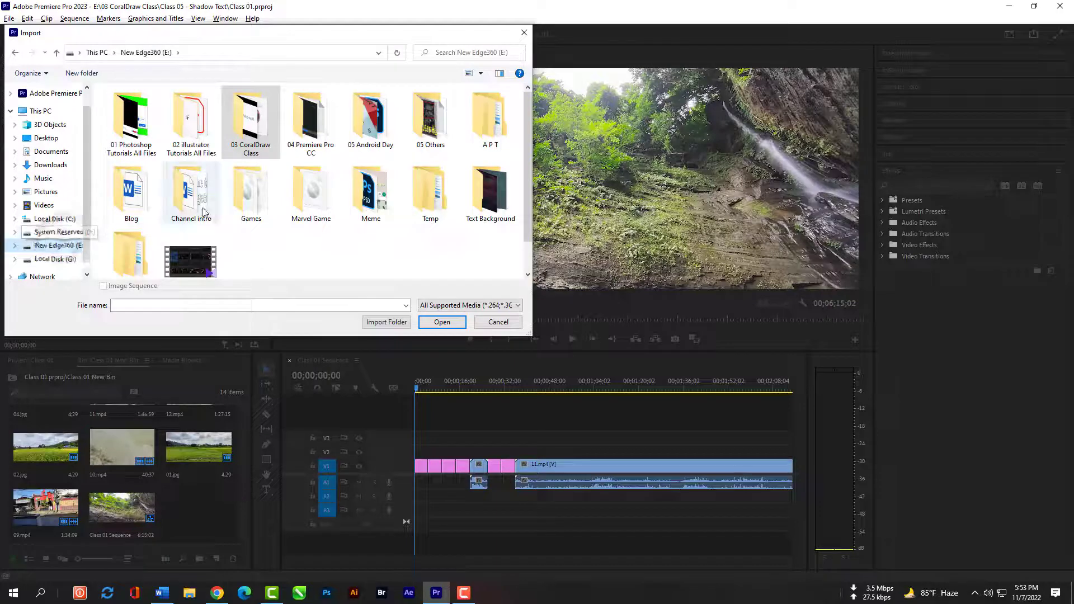
double_click(307, 134)
double_click(137, 120)
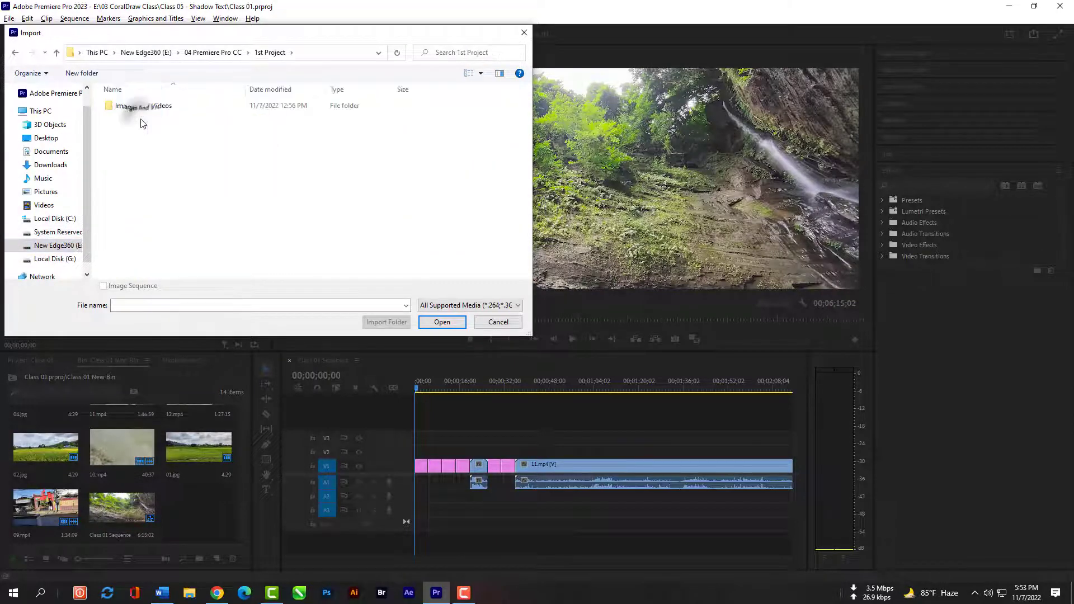
double_click(139, 111)
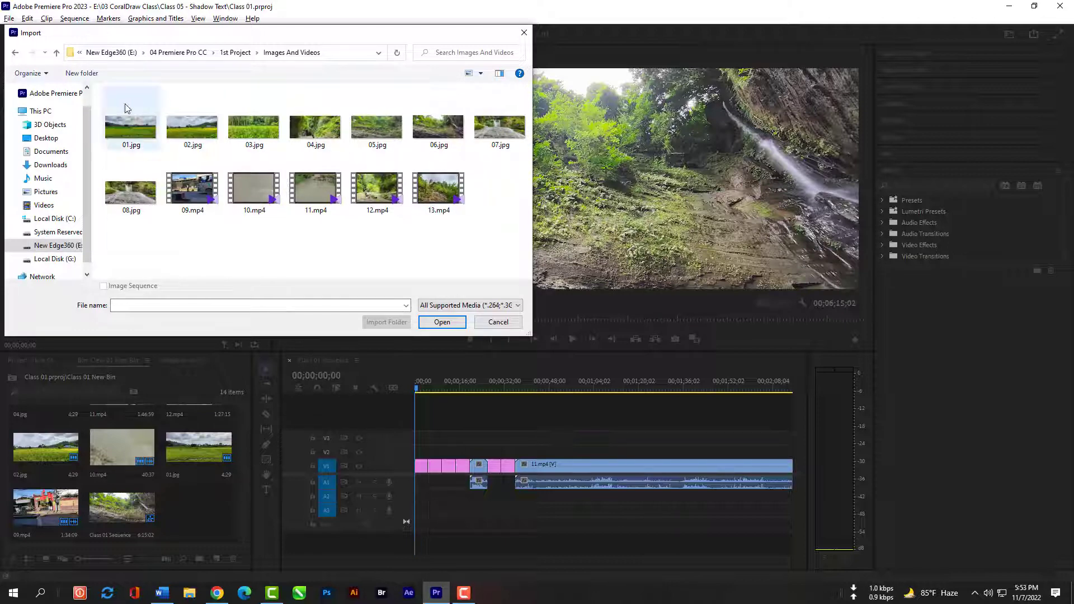
left_click(57, 53)
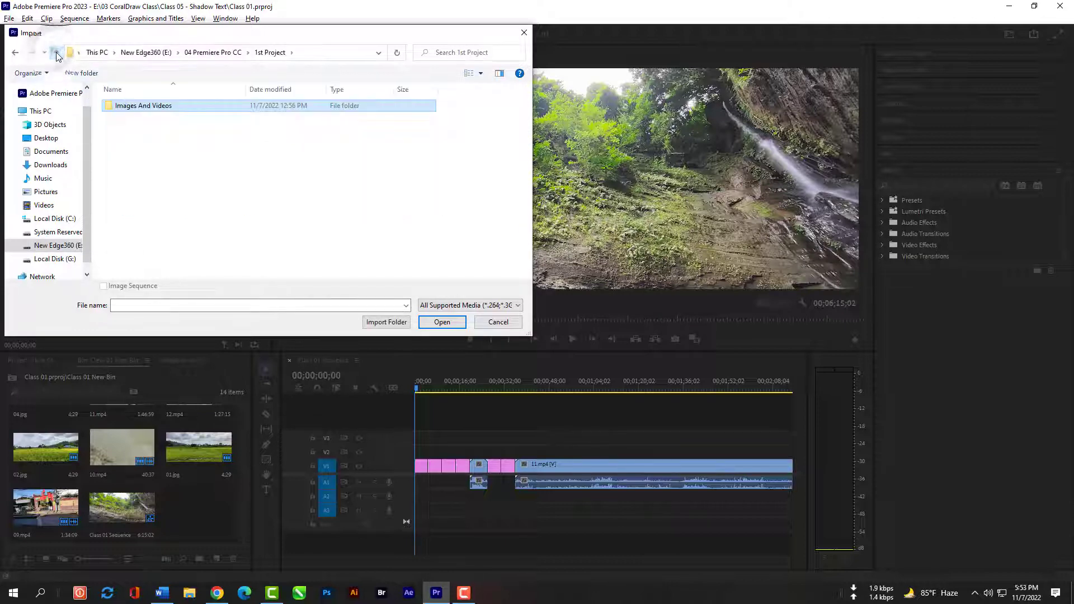
left_click(57, 53)
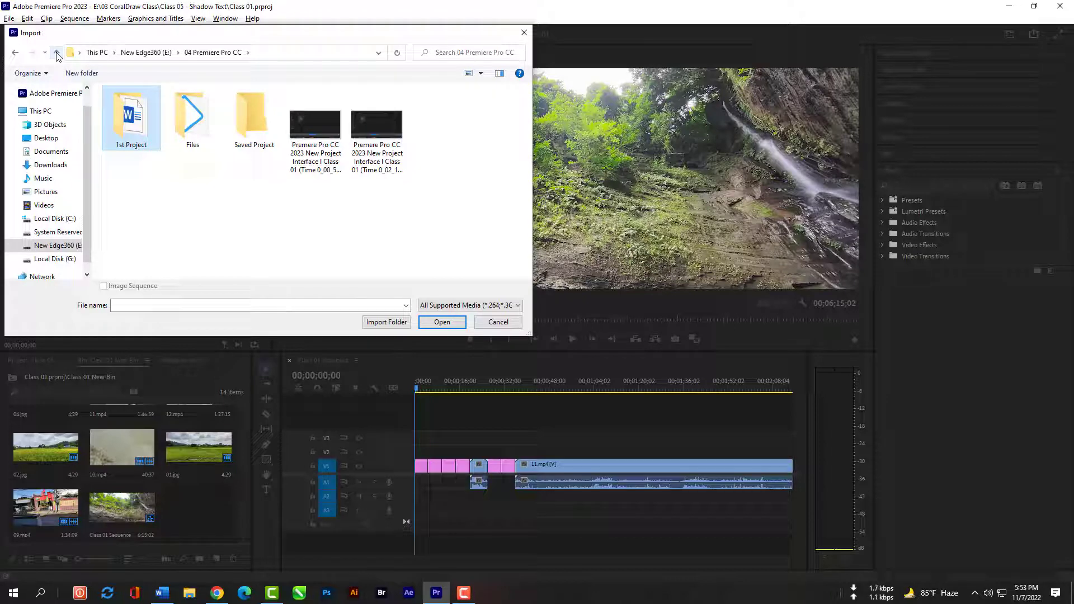
left_click(57, 53)
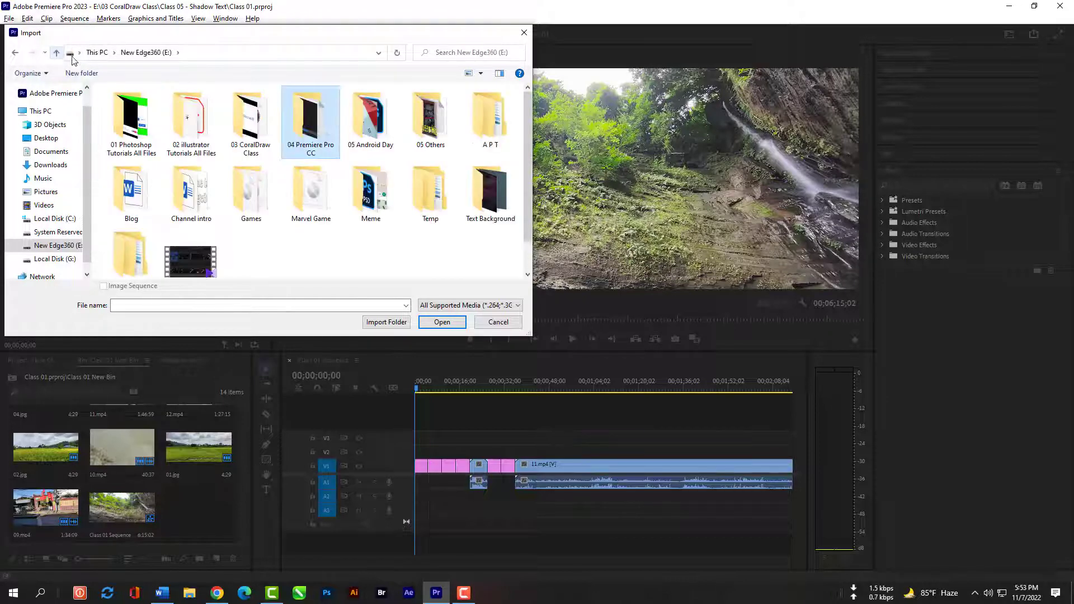
- Import StockSnap_UVSNXMW1SY.jpg from 03 CoralDraw Class > Class 19 - Neon Light
left_click(253, 109)
double_click(253, 109)
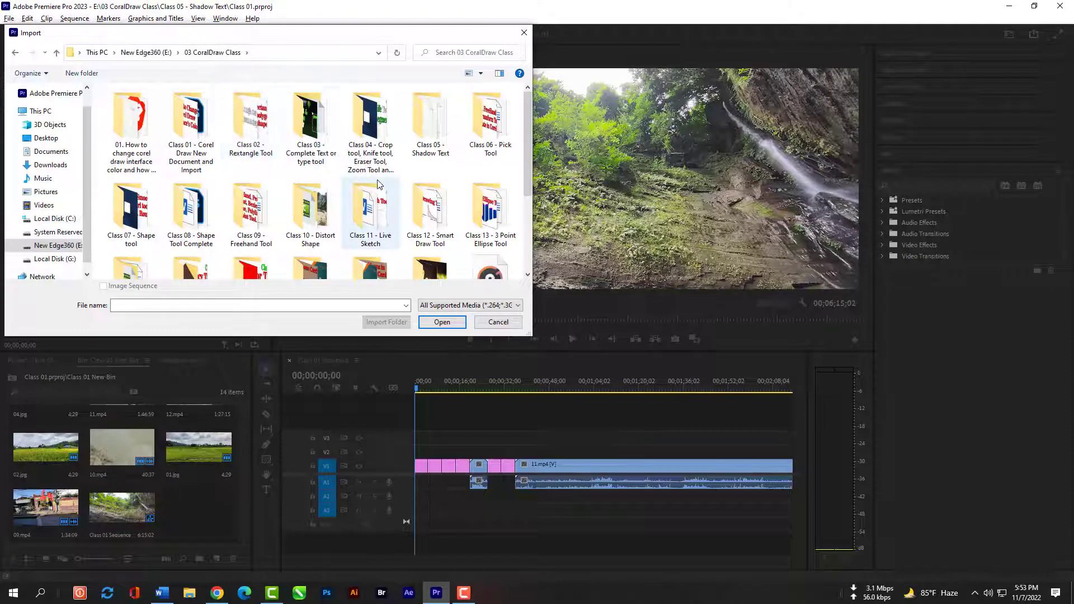
scroll(196, 225, "down", 3)
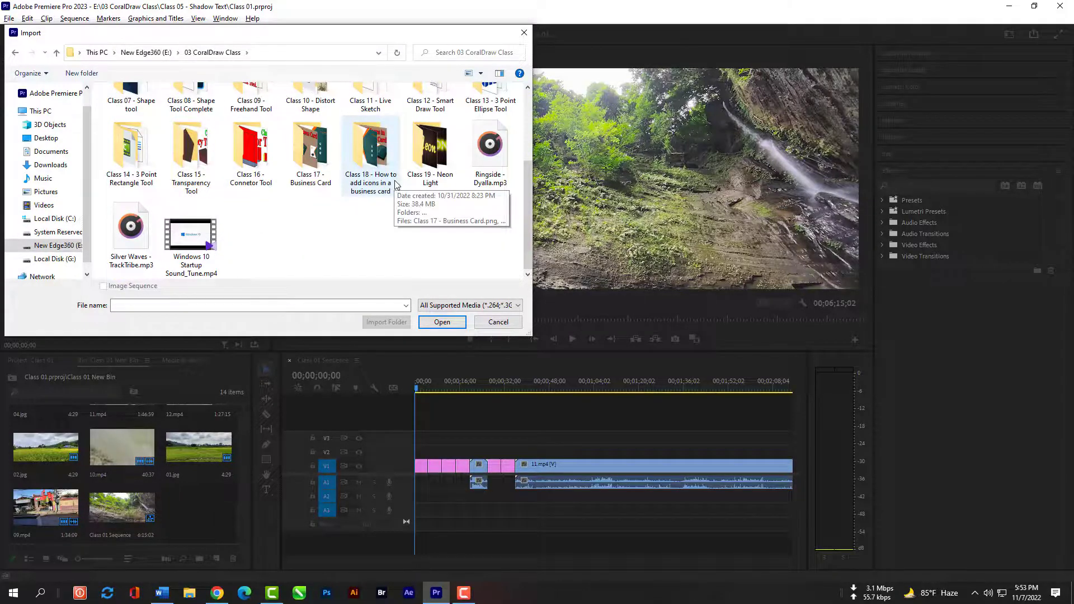
left_click(191, 235)
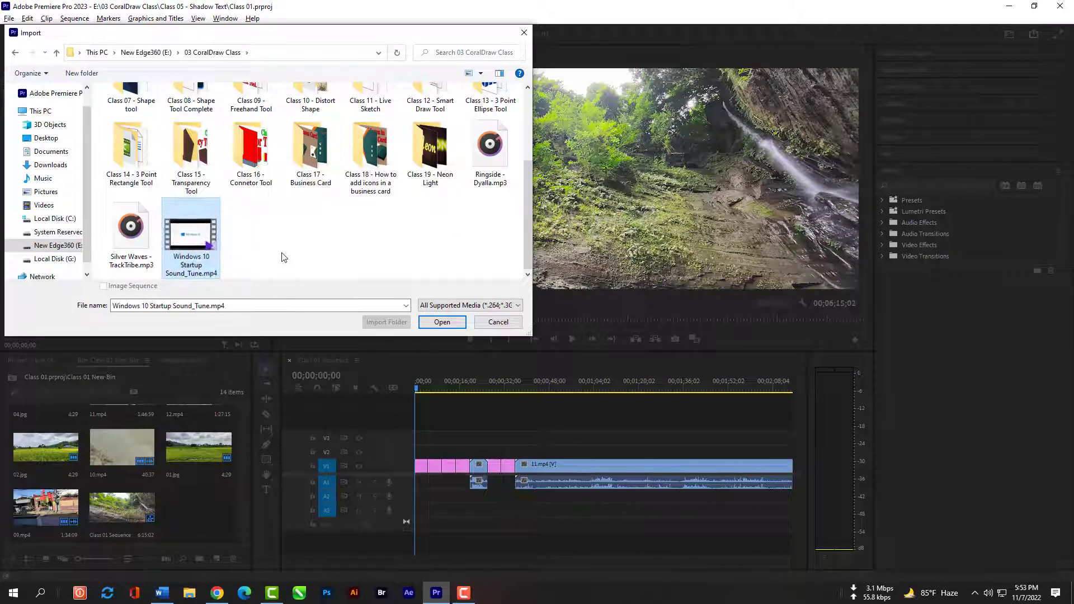
double_click(418, 148)
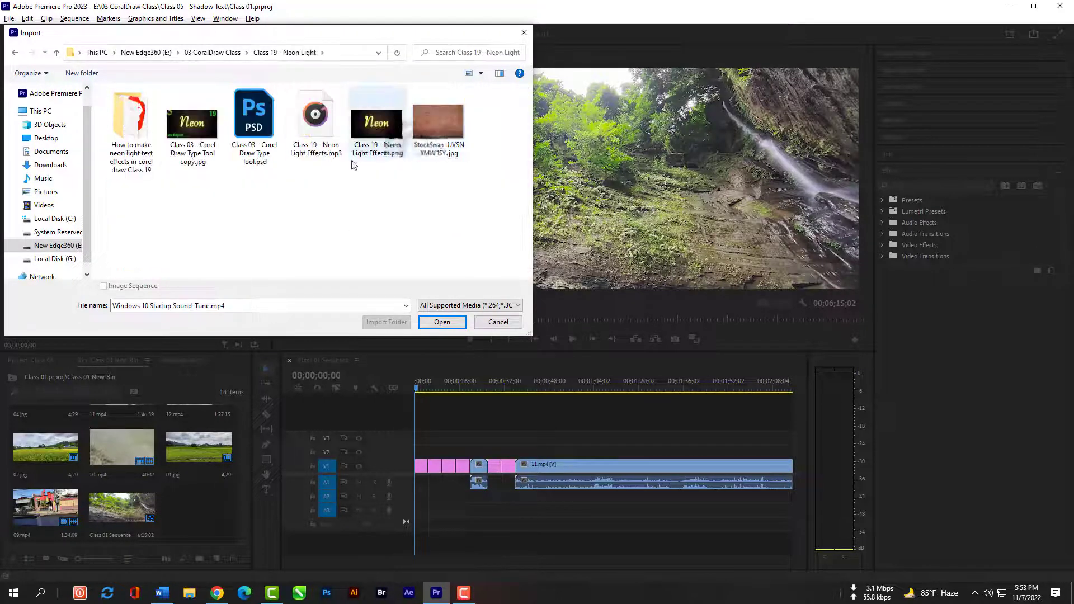
left_click(438, 127)
left_click(442, 322)
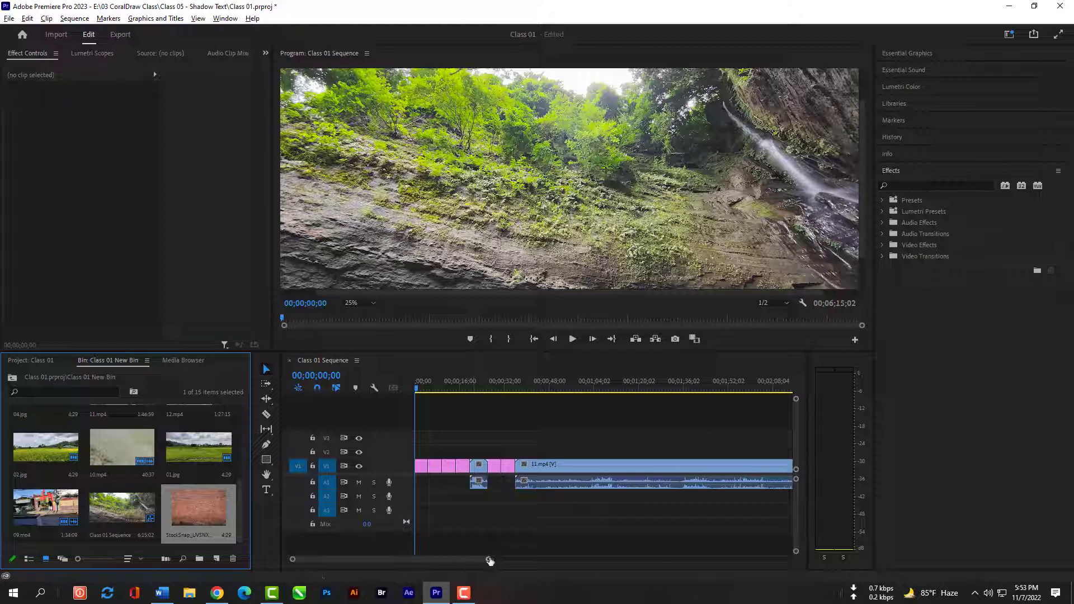
- Drag the brick-wall image from the bin onto V1 after 09.mp4
left_click_drag(490, 561, 727, 540)
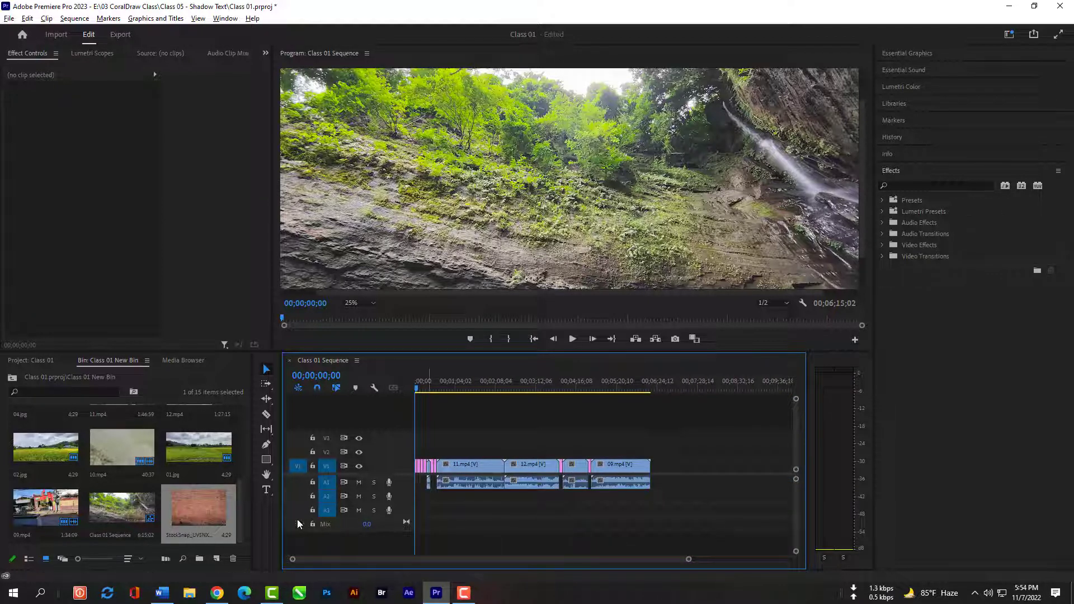
left_click(185, 513)
left_click_drag(184, 513, 660, 481)
- Check the brick-wall image with the playhead, lengthen it, and move it to V1's end
left_click(654, 388)
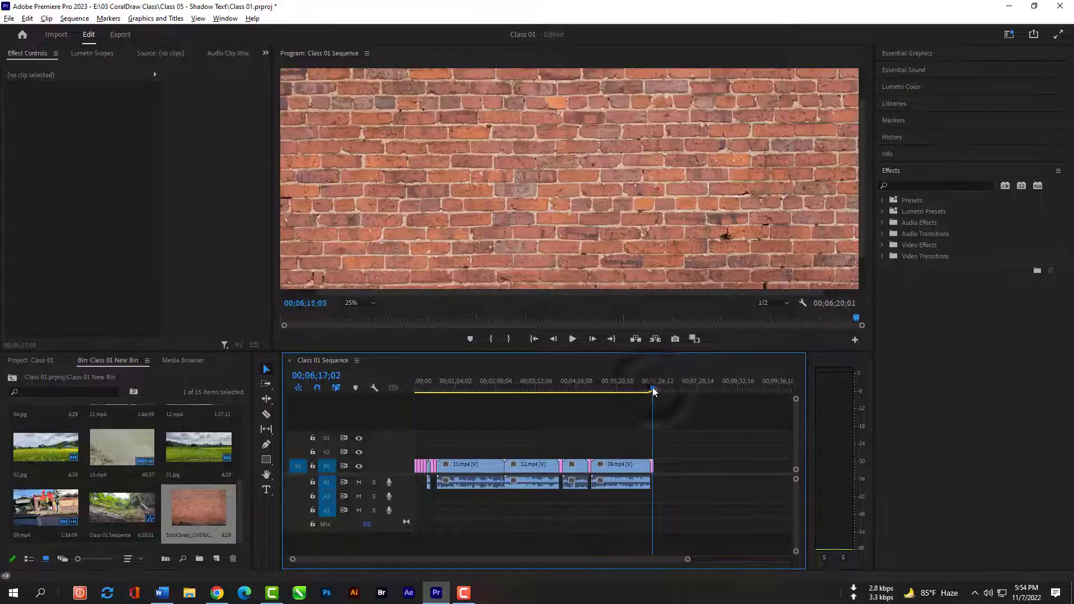
left_click(652, 389)
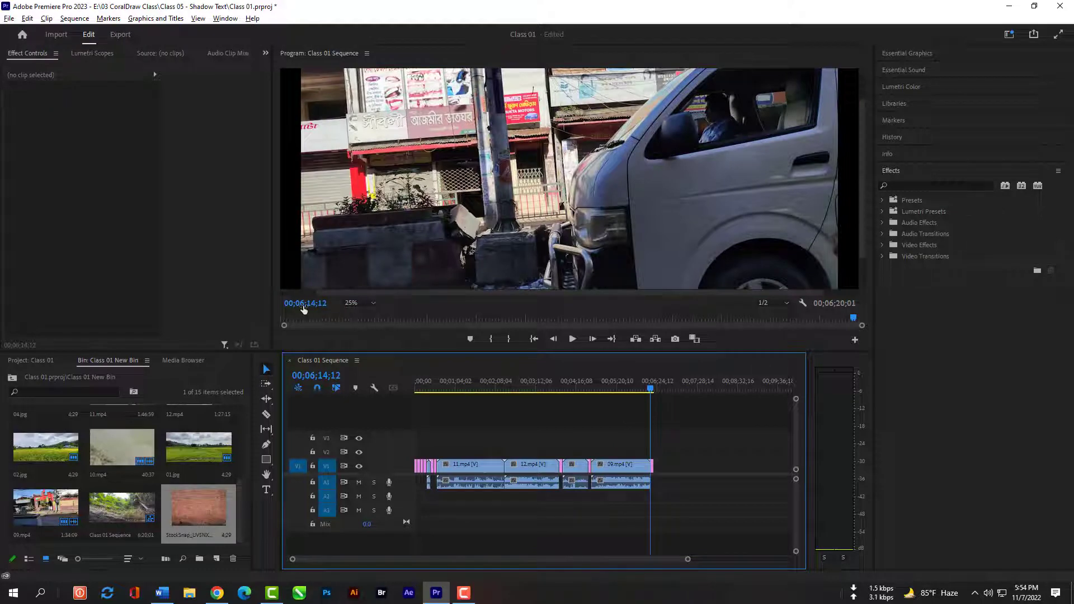
left_click(655, 390)
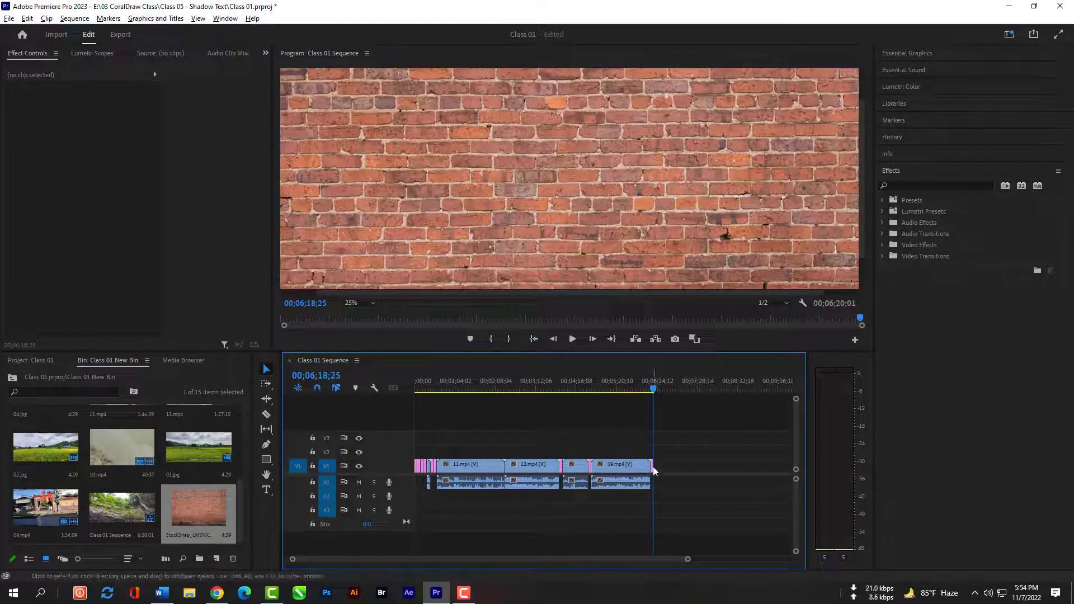
left_click_drag(653, 465, 701, 467)
left_click_drag(653, 391, 709, 395)
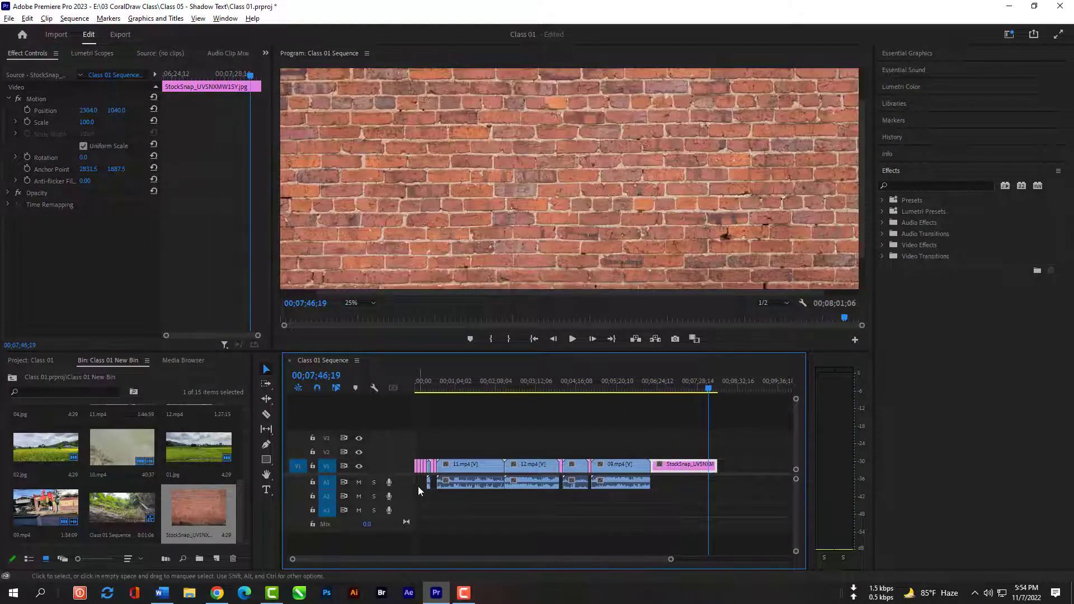
- Preview Class 01 Sequence playback, stop it, and mute audio track A1
left_click(359, 483)
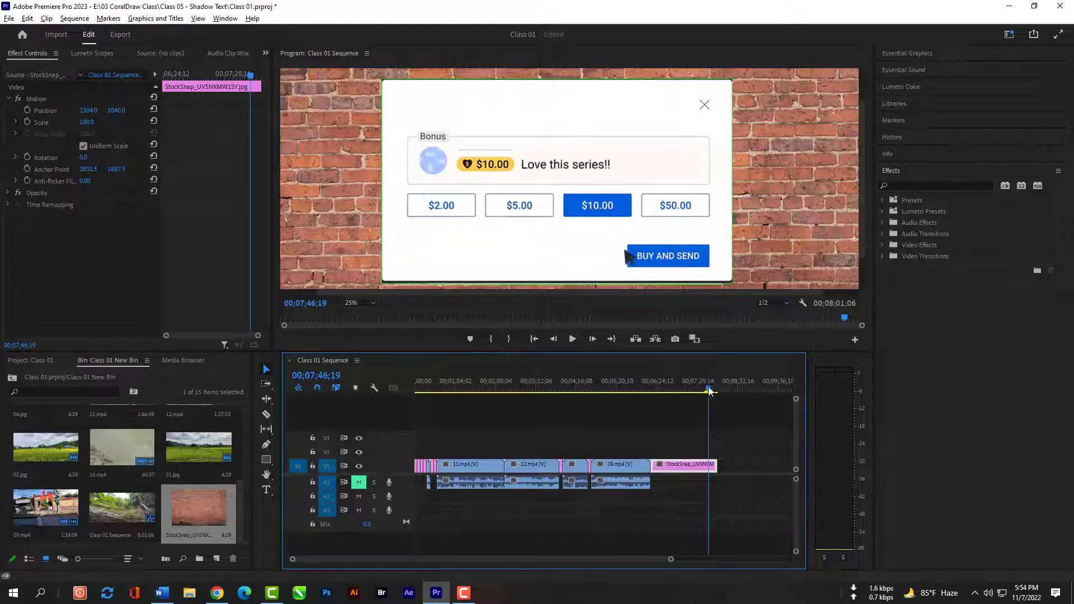
left_click_drag(711, 391, 661, 390)
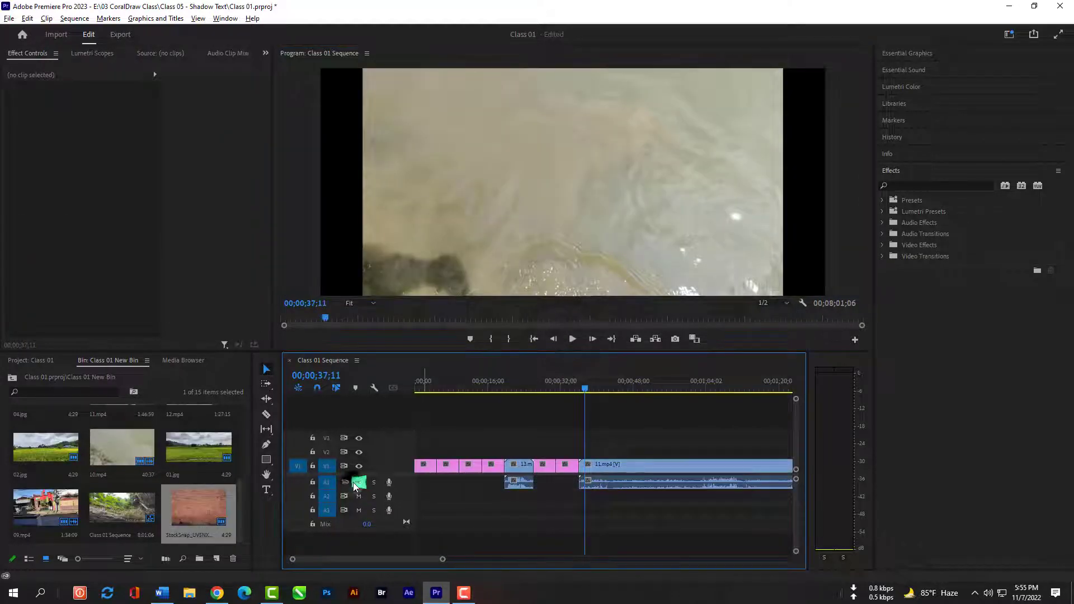
left_click(359, 482)
left_click(573, 339)
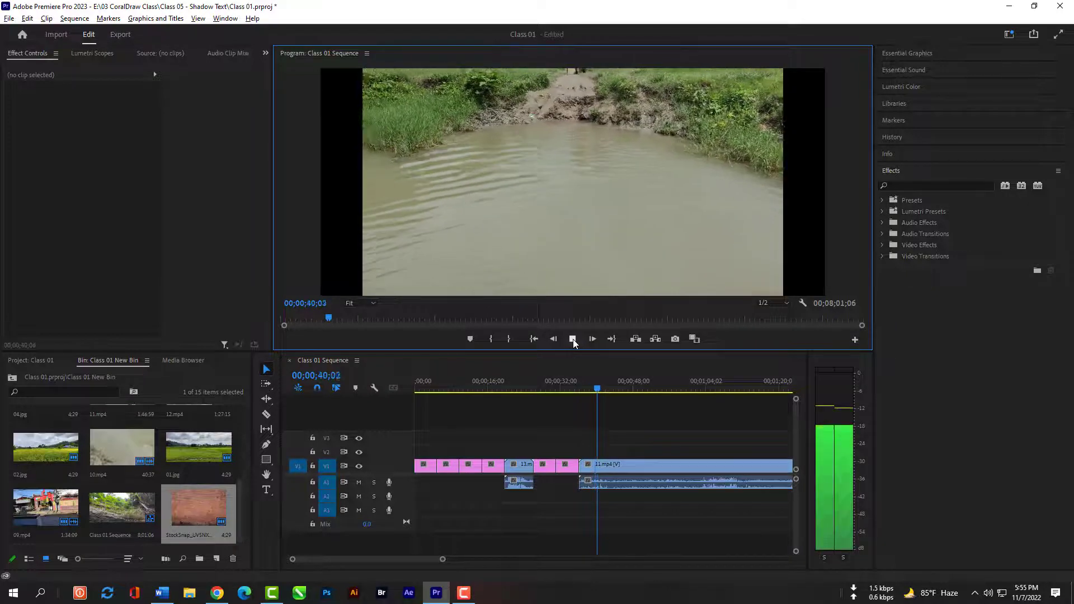
left_click(572, 339)
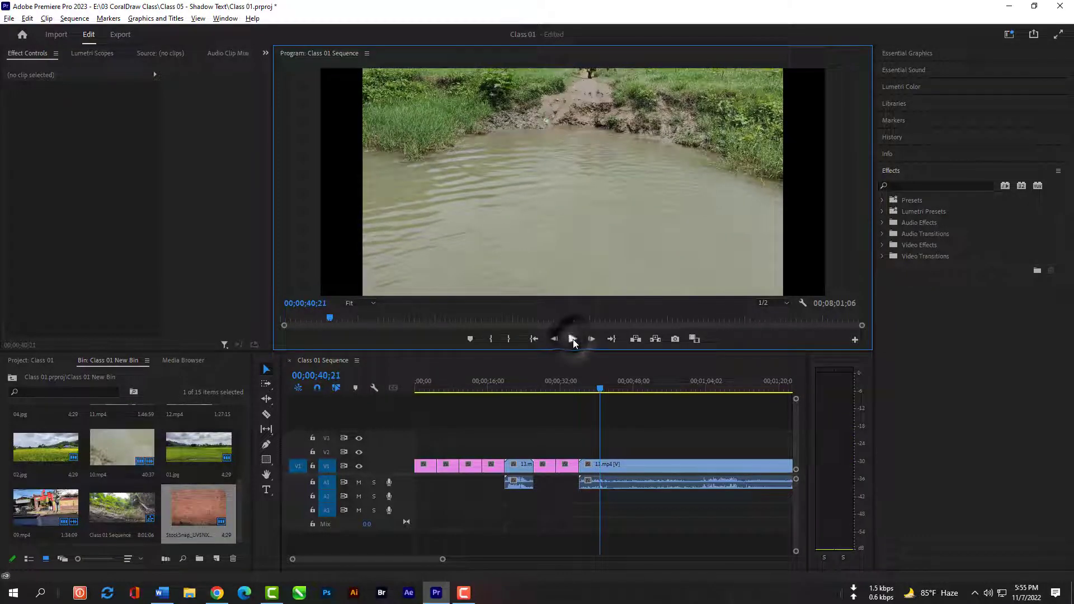
left_click(358, 482)
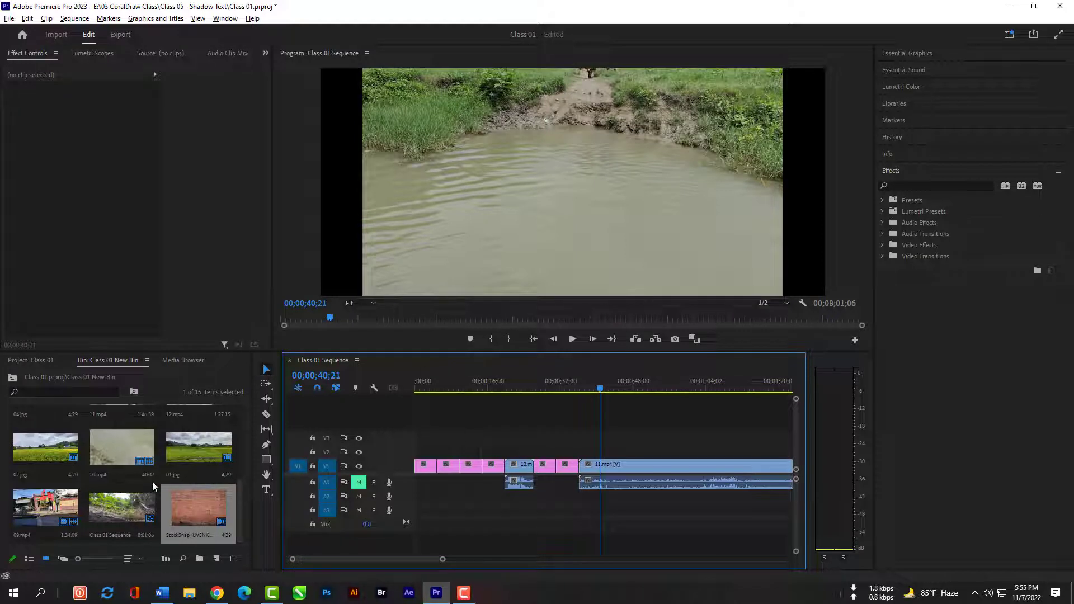
scroll(164, 485, "up", 5)
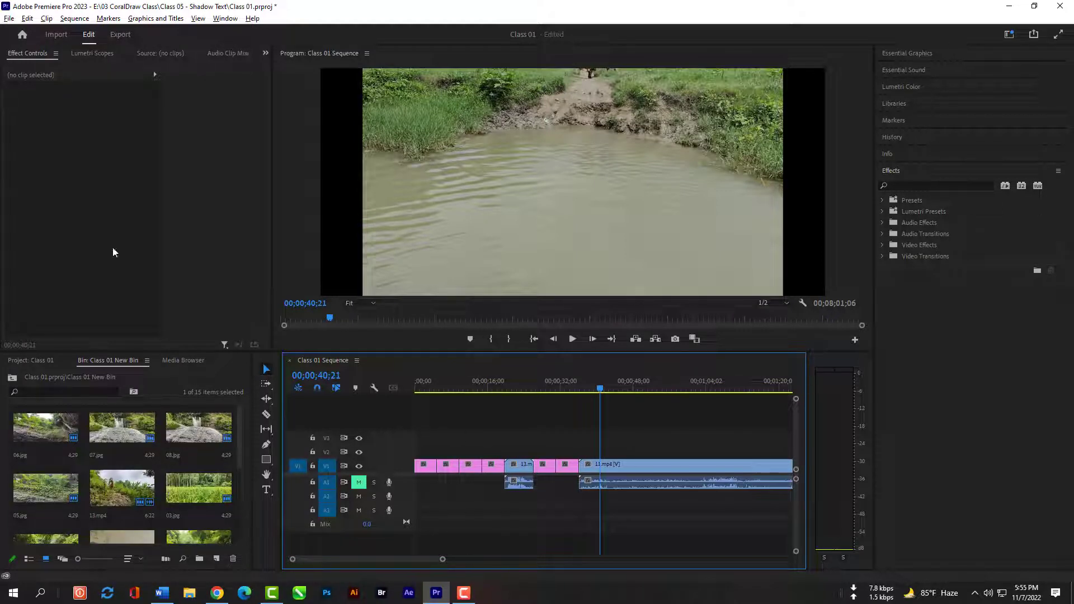
- Select the Class 03 - Corel Draw Type Tool copy JPG from E:\03 CoralDraw Class, with New bin off
left_click(56, 36)
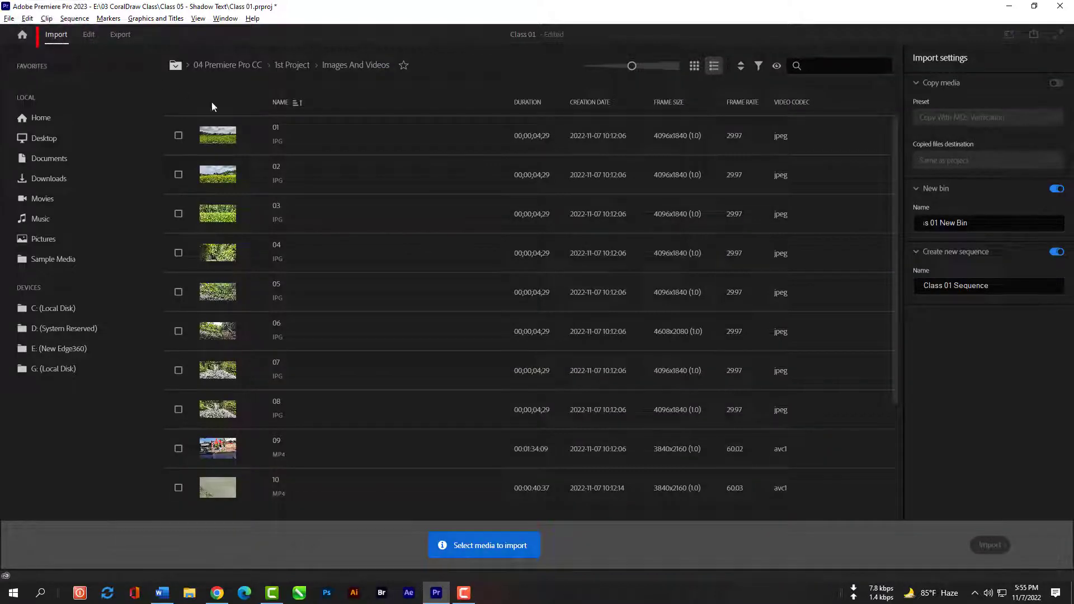
scroll(691, 441, "down", 3)
scroll(673, 456, "up", 3)
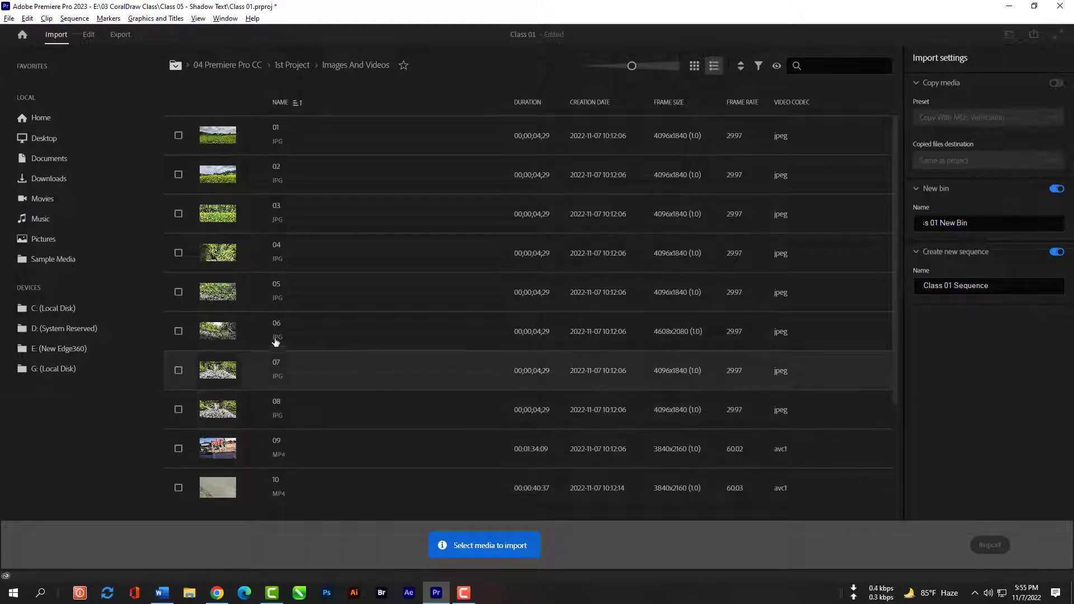
left_click(84, 350)
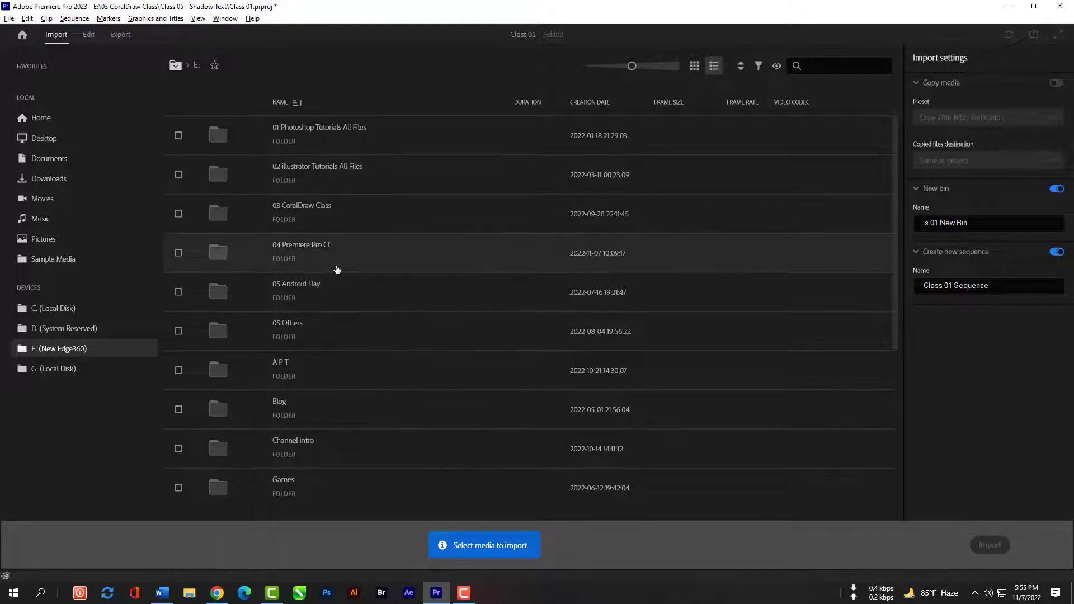
double_click(339, 213)
double_click(360, 249)
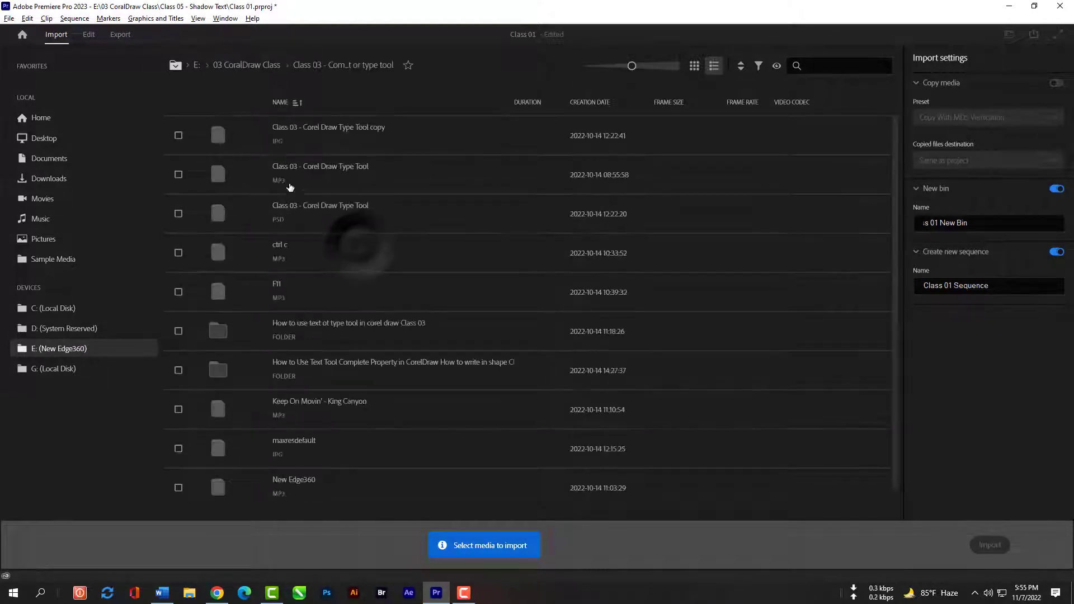
left_click(287, 136)
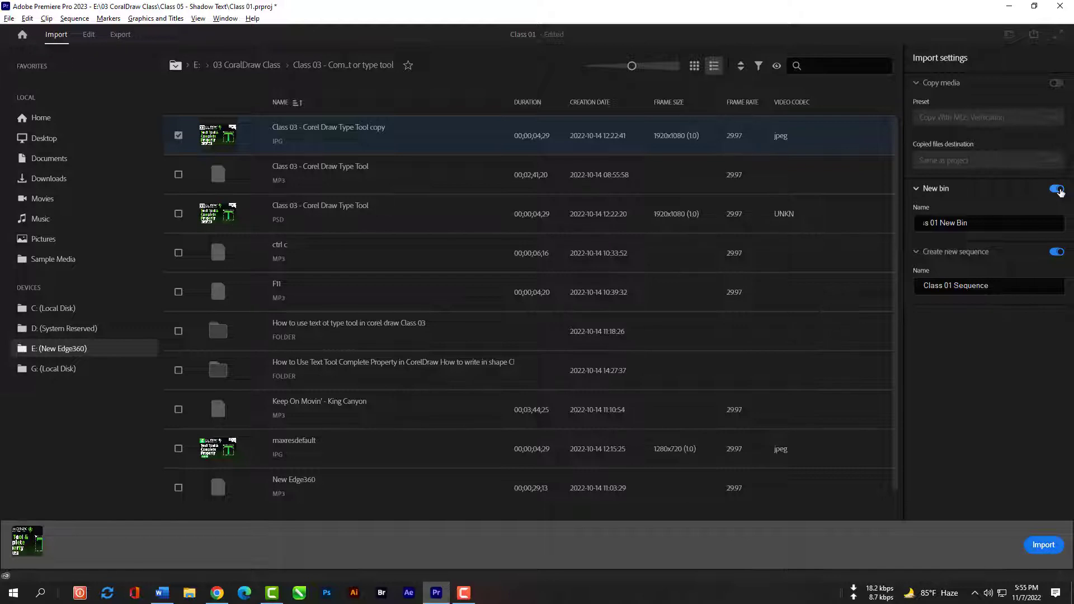
left_click(1059, 191)
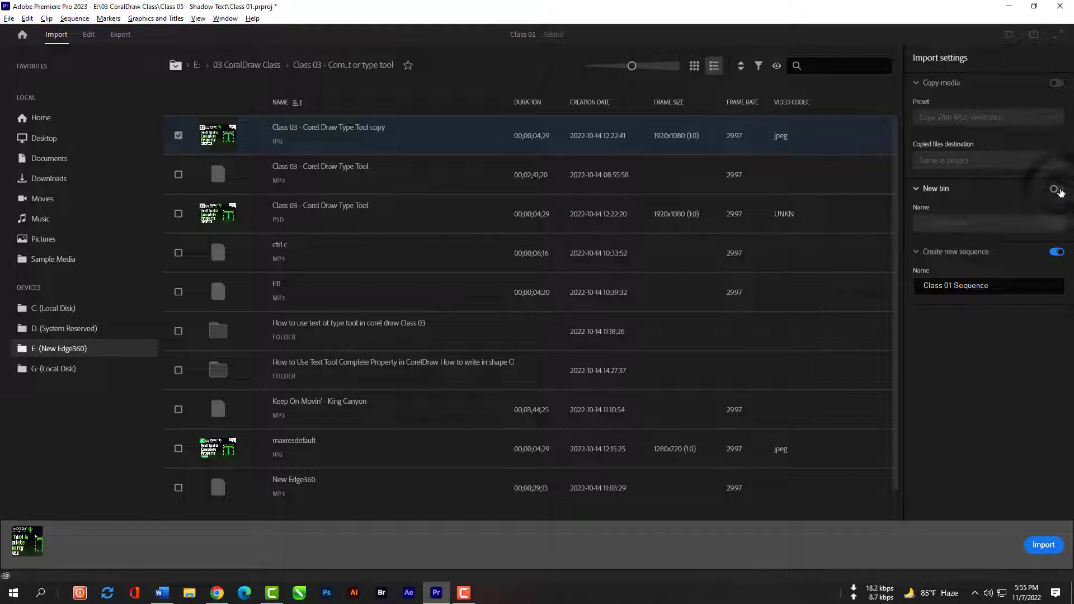
- Import the CorelDRAW image and drag the new Class 01 Sequence item onto V1's end
left_click(1043, 546)
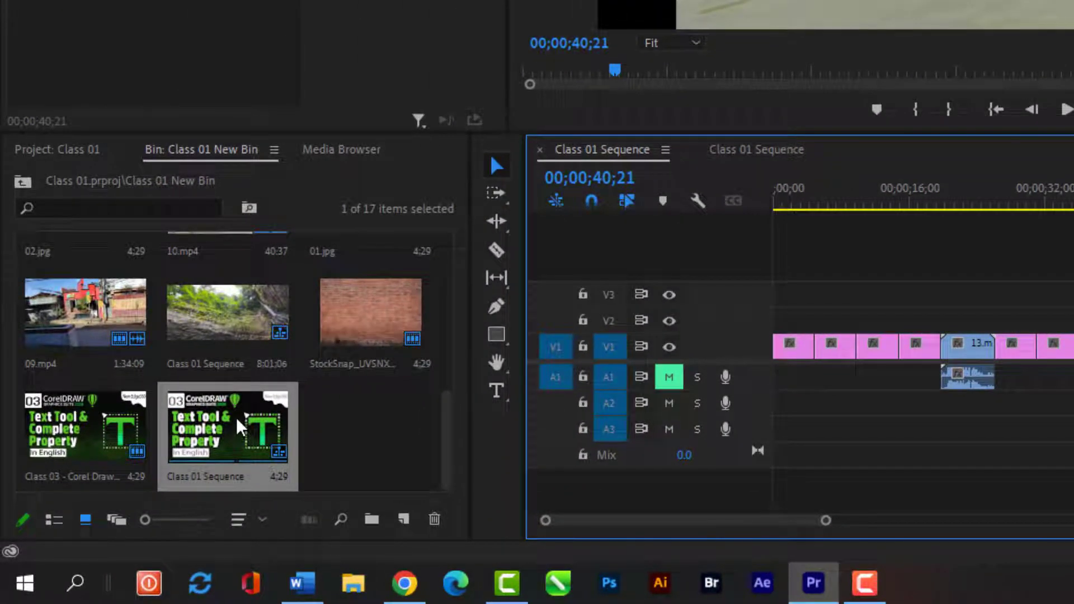
left_click_drag(826, 526, 1073, 523)
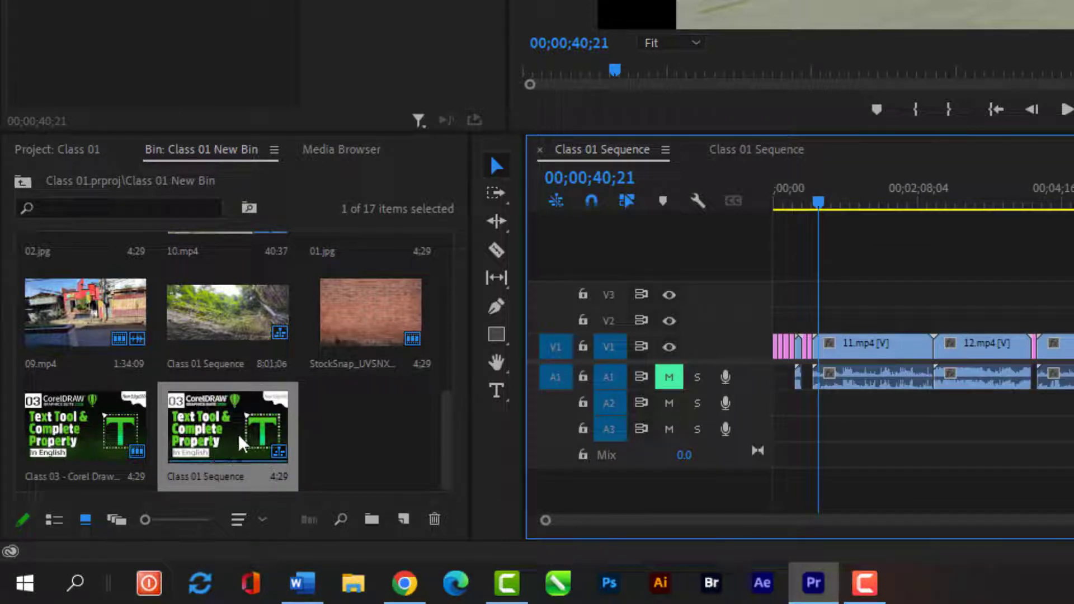
left_click_drag(241, 445, 1073, 377)
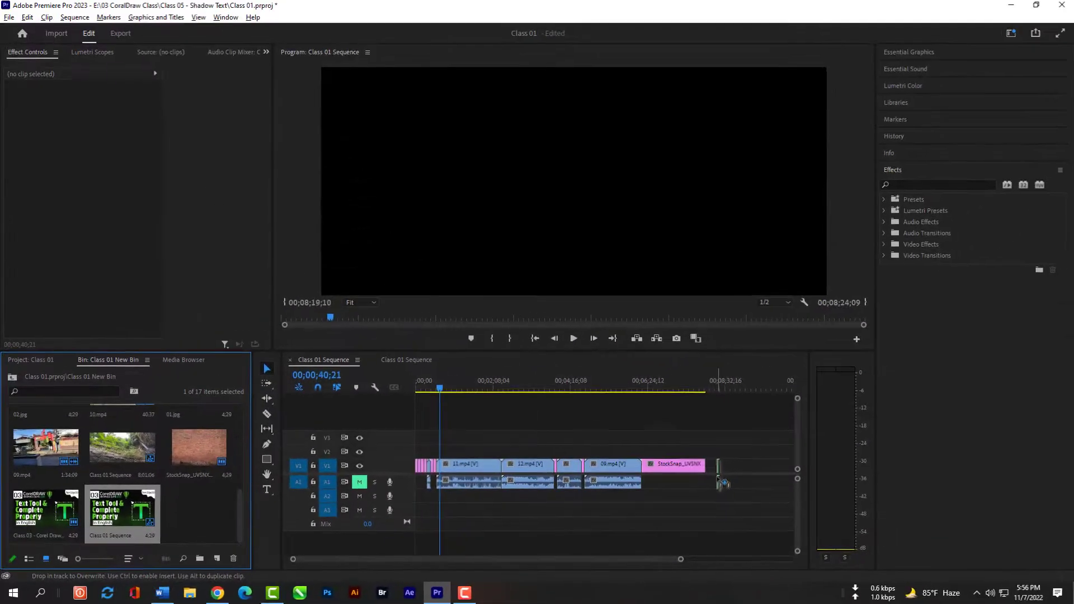
left_click_drag(723, 483, 710, 483)
- Trim the added sequence clip off V1's end and select the extra sequence in the bin
left_click(706, 391)
left_click(706, 386)
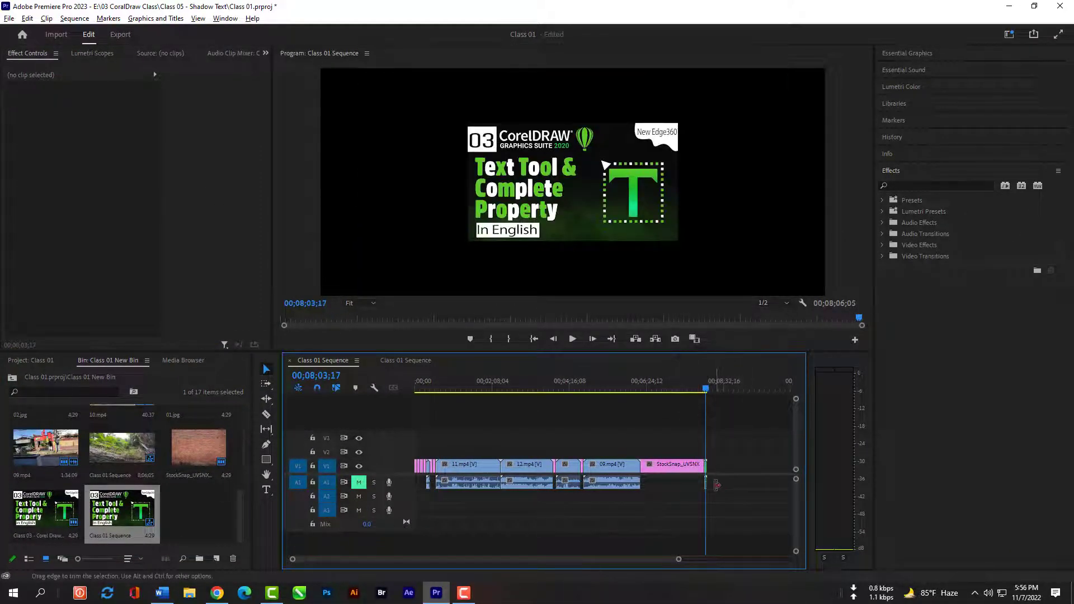
left_click_drag(716, 485, 714, 485)
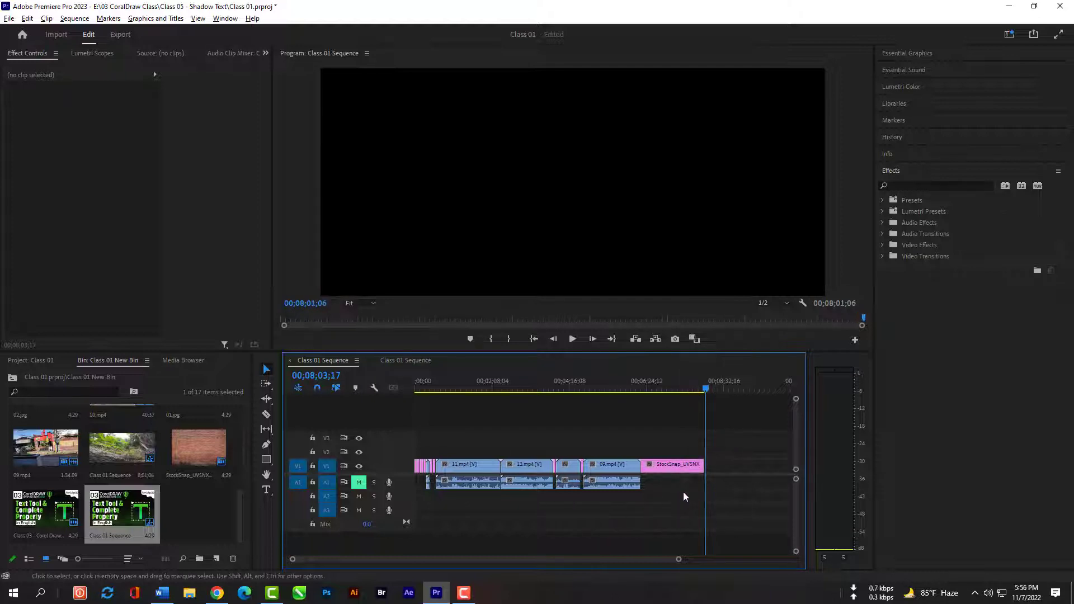
left_click_drag(707, 389, 534, 389)
left_click(107, 513)
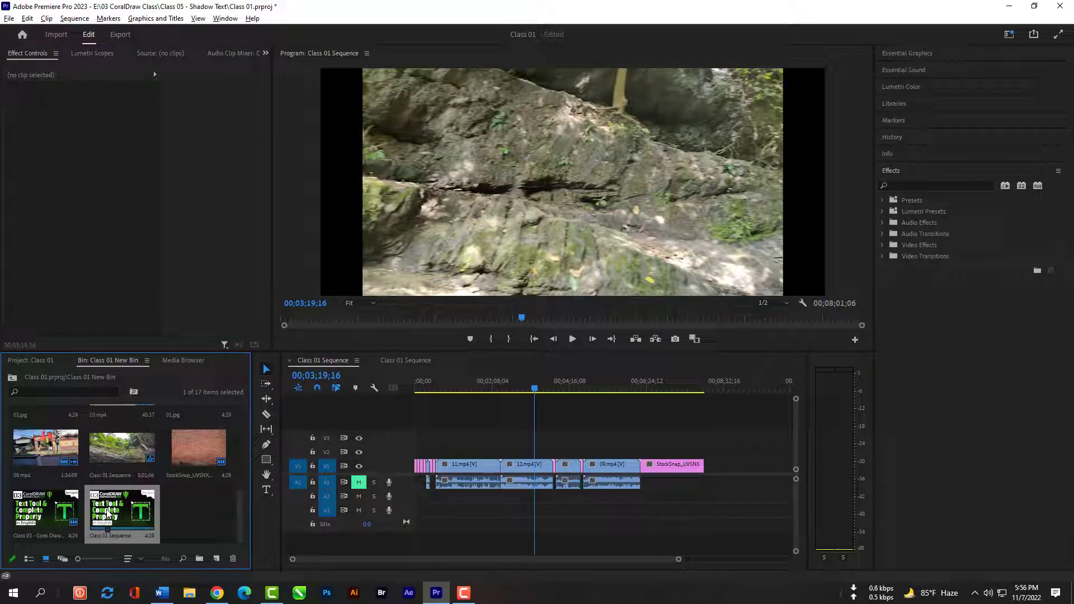
- Delete the extra sequence, then append the Class 03 image after the brick-wall clip and lengthen it
key("Delete")
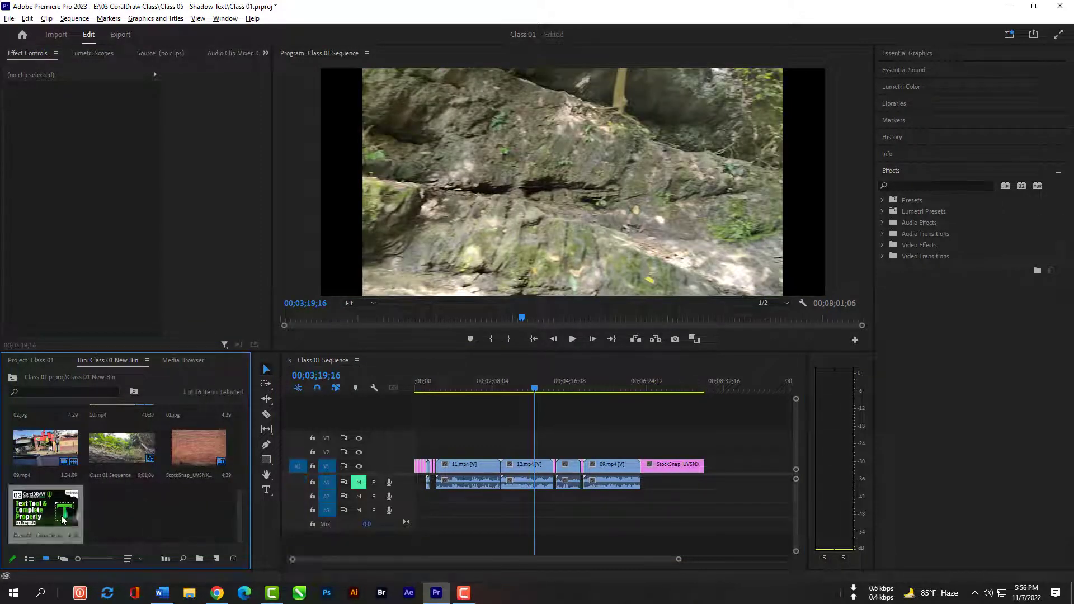
left_click_drag(128, 514, 707, 451)
left_click(705, 391)
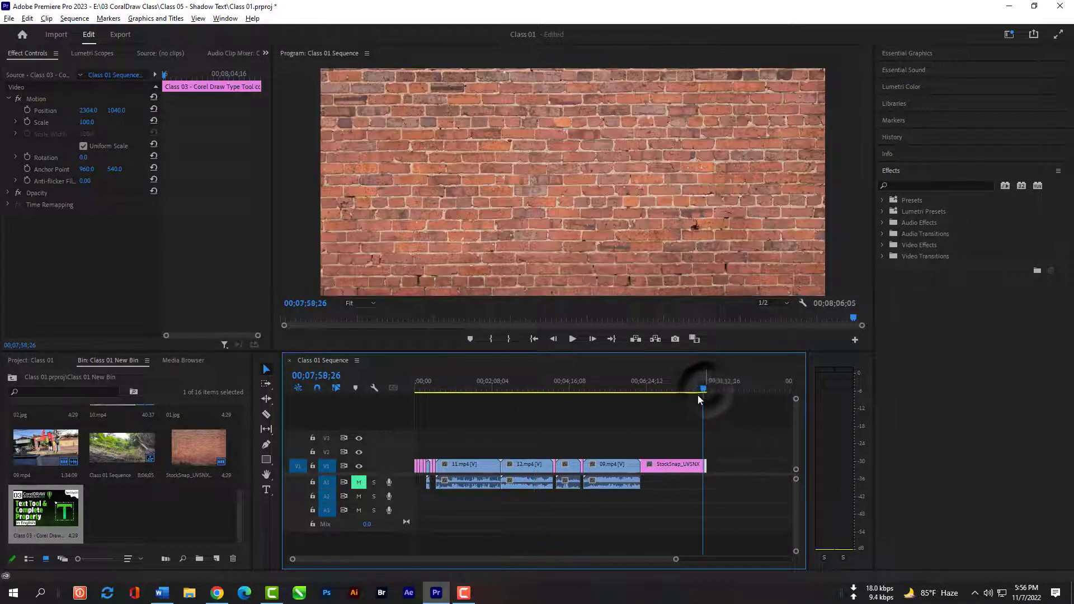
left_click_drag(676, 562, 552, 560)
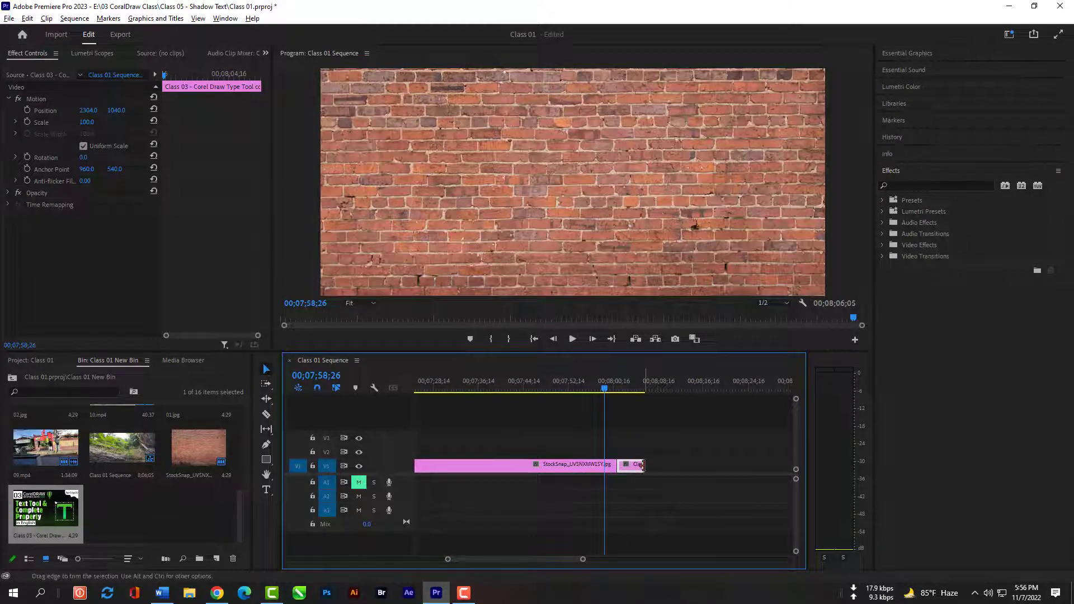
left_click_drag(642, 466, 725, 465)
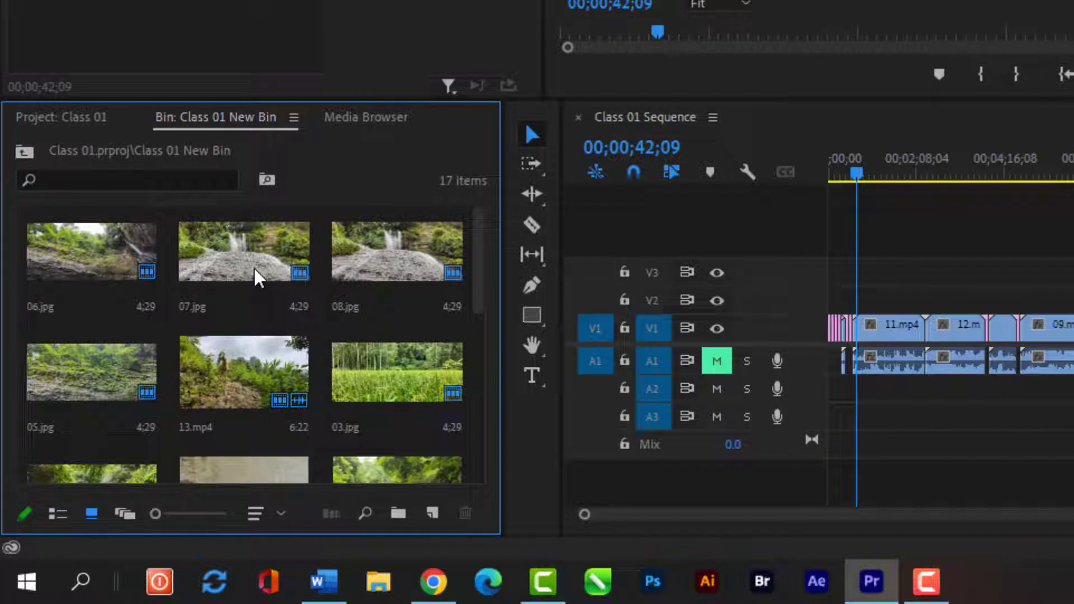
mouse_move(305, 284)
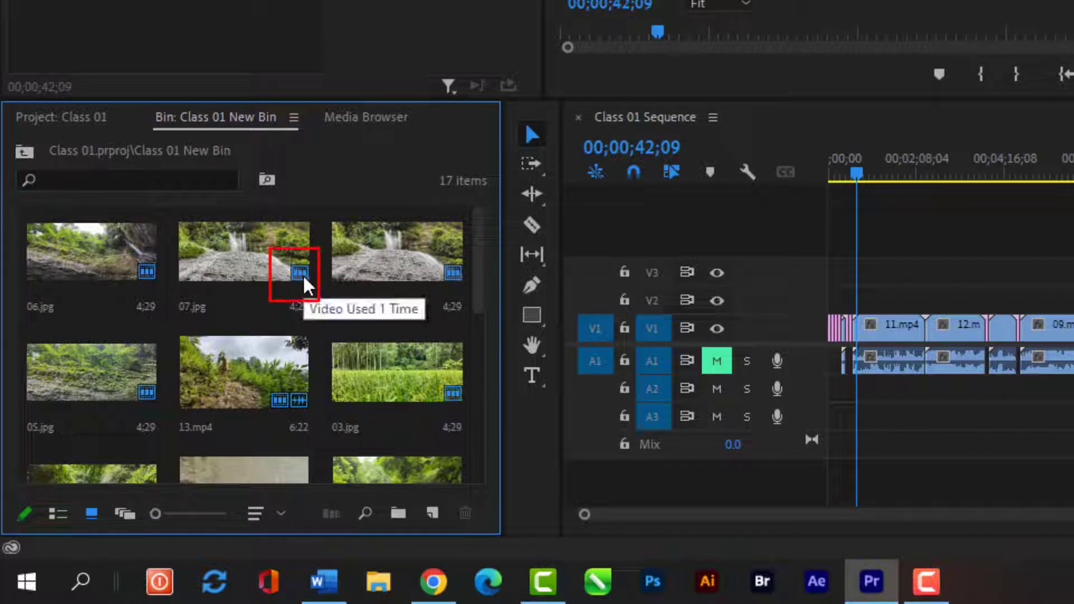
mouse_move(300, 410)
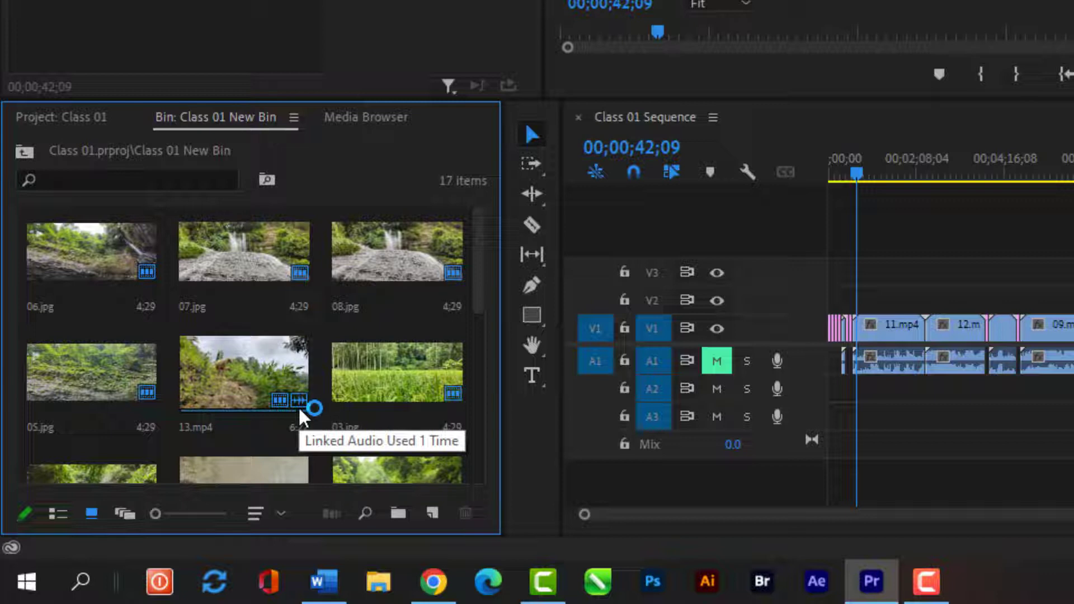
scroll(300, 414, "down", 1)
mouse_move(253, 435)
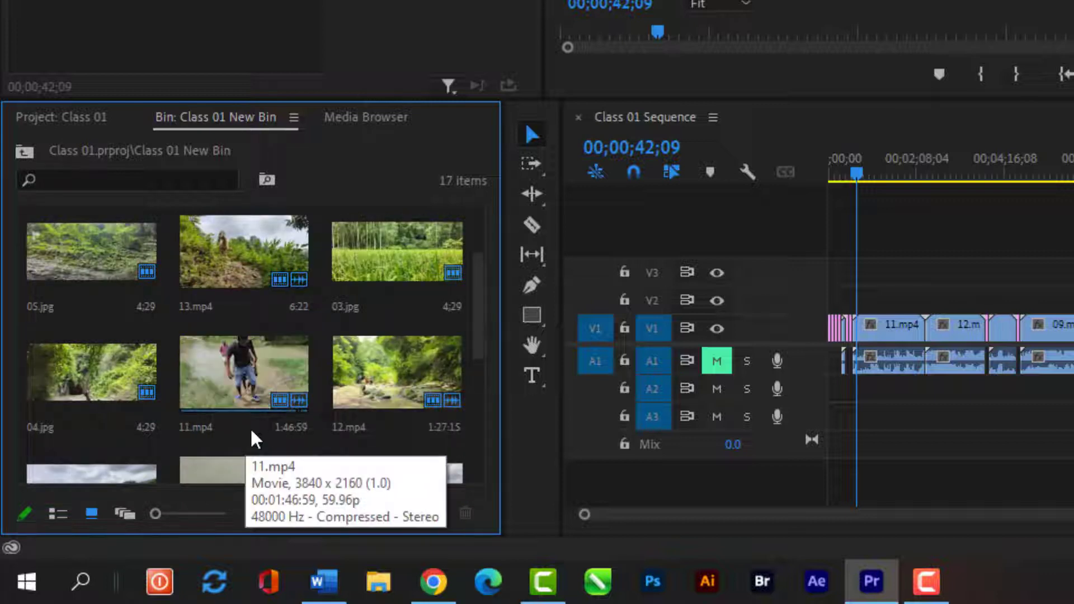
scroll(253, 435, "down", 1)
mouse_move(435, 444)
scroll(441, 441, "down", 1)
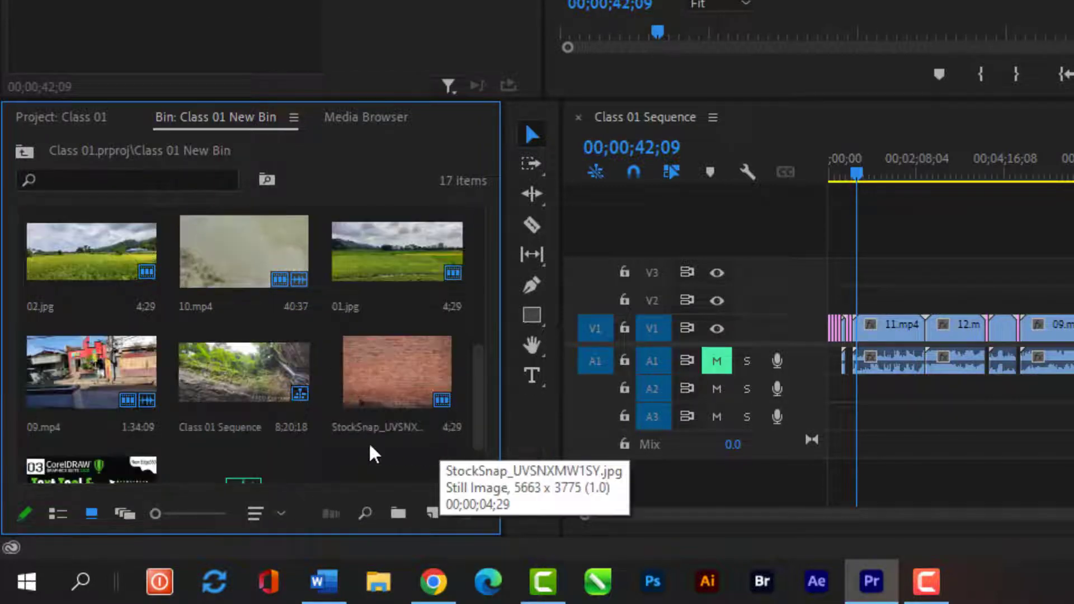
mouse_move(140, 419)
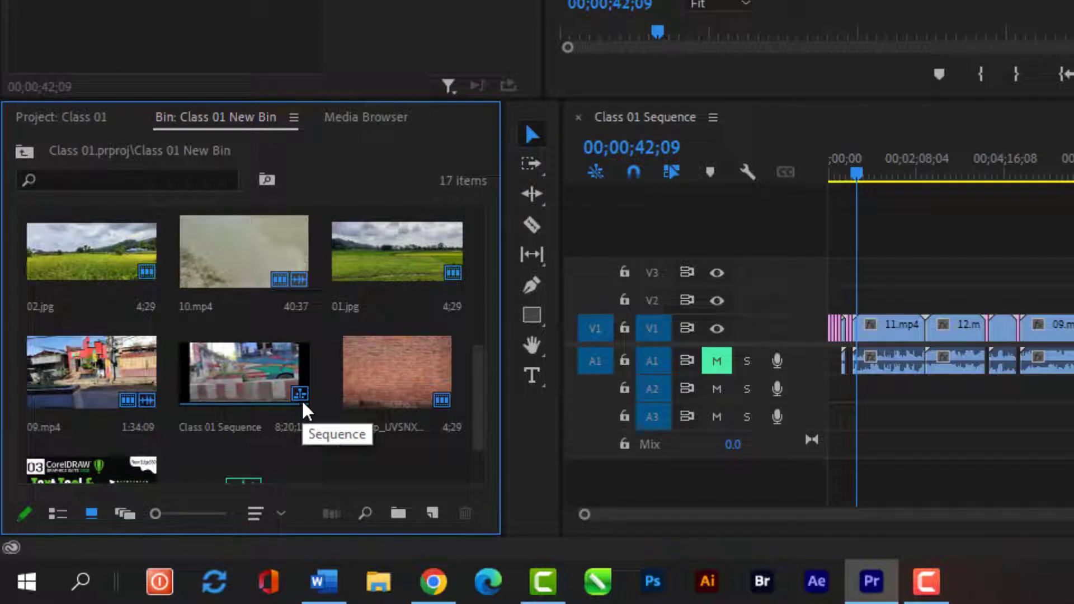
scroll(407, 431, "down", 1)
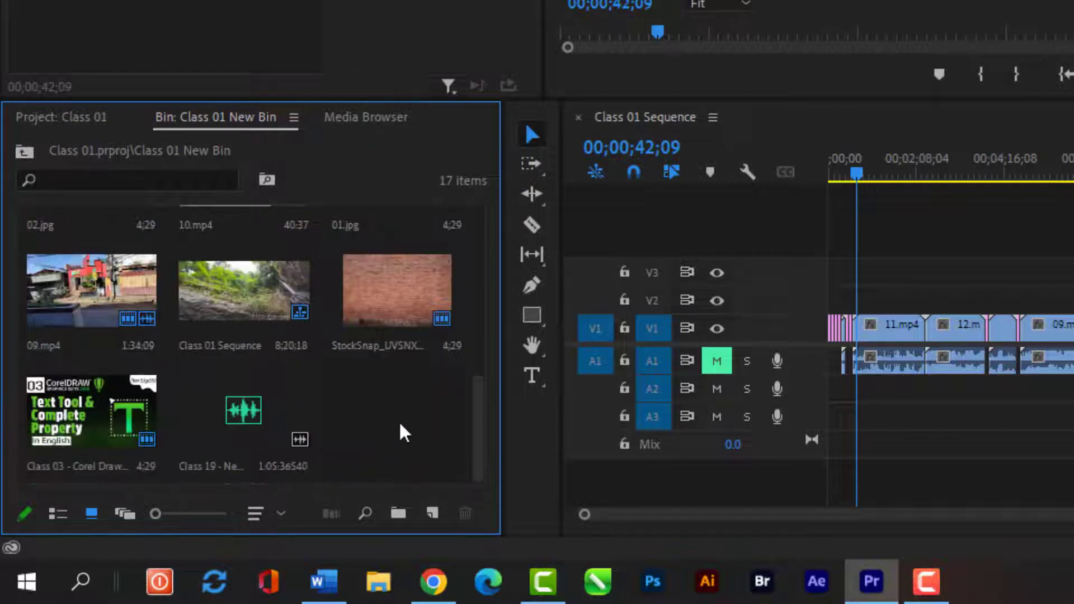
left_click(250, 420)
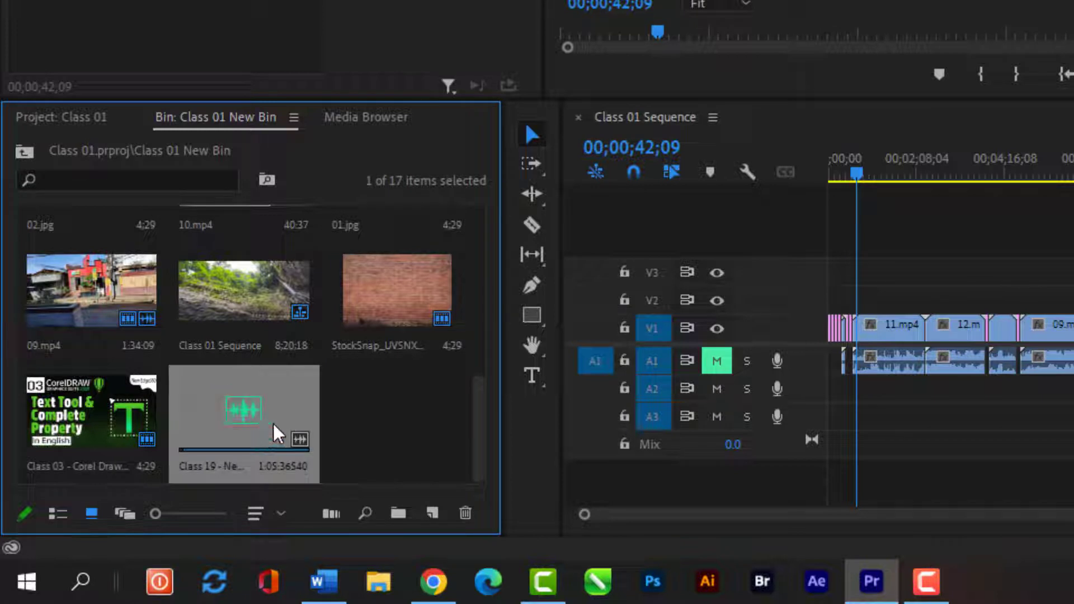
left_click(371, 415)
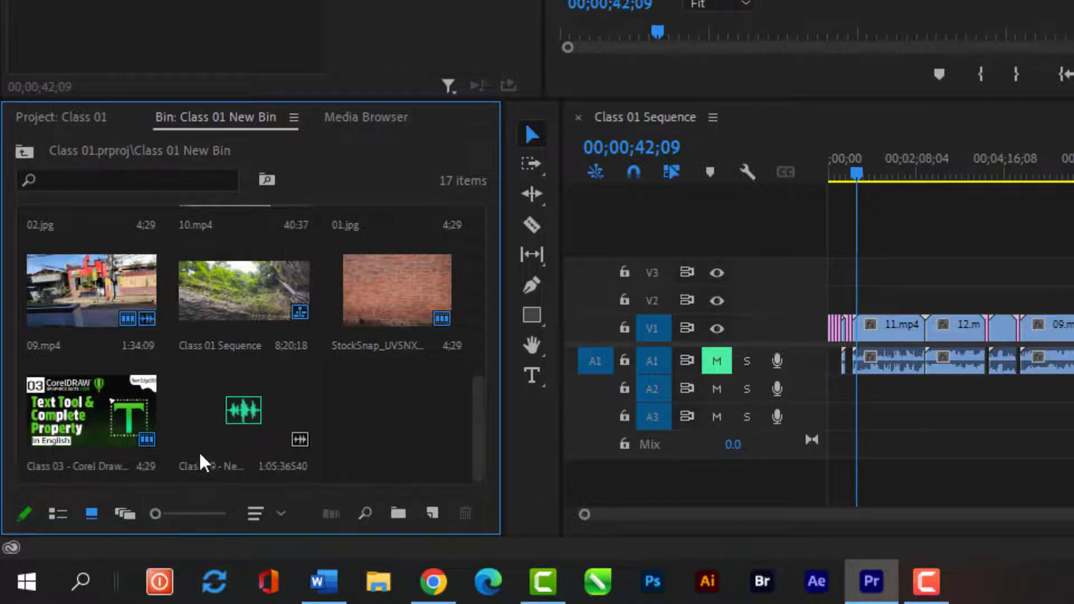